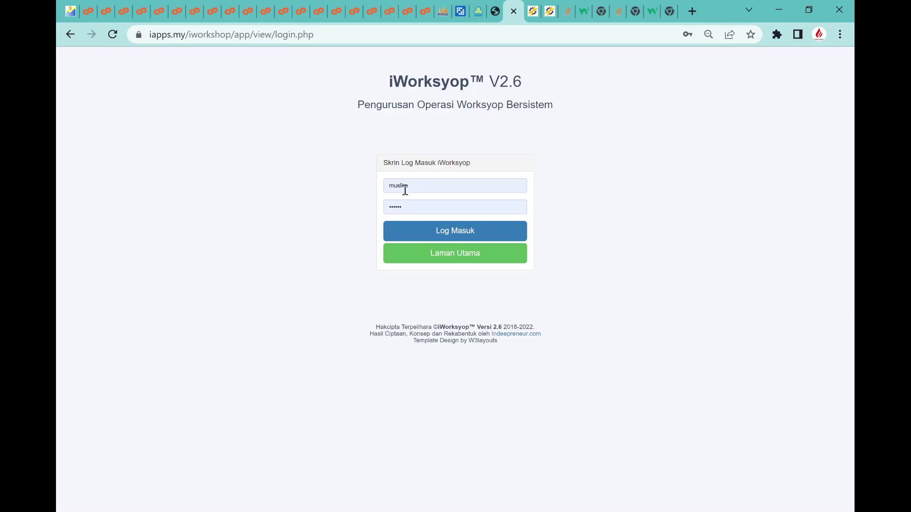
- Log in to iWorksyop with the prefilled credentials, dismiss the password warning and open the Rekod Sumber Manusia records
left_click(466, 235)
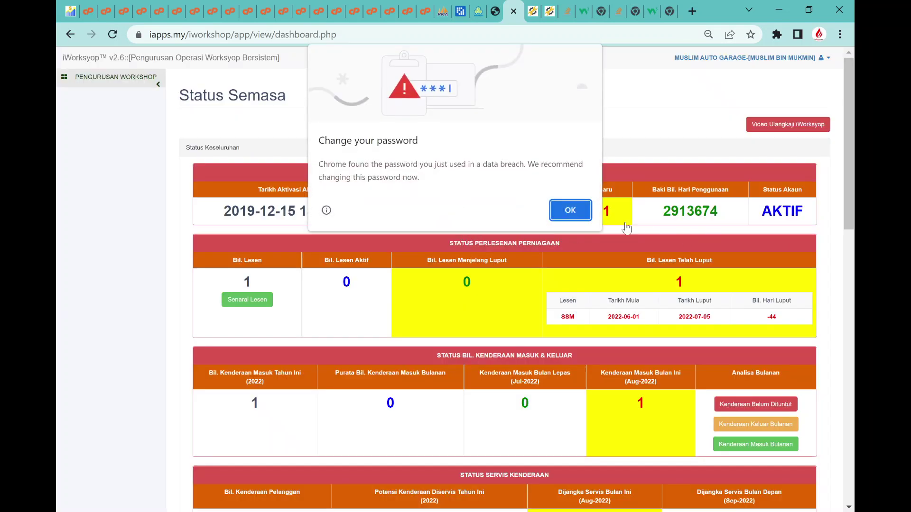
left_click(569, 210)
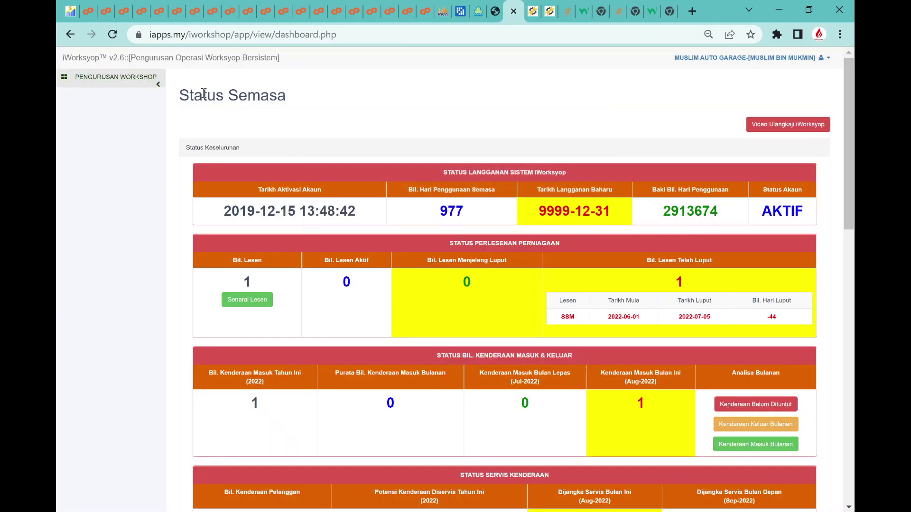
left_click(130, 85)
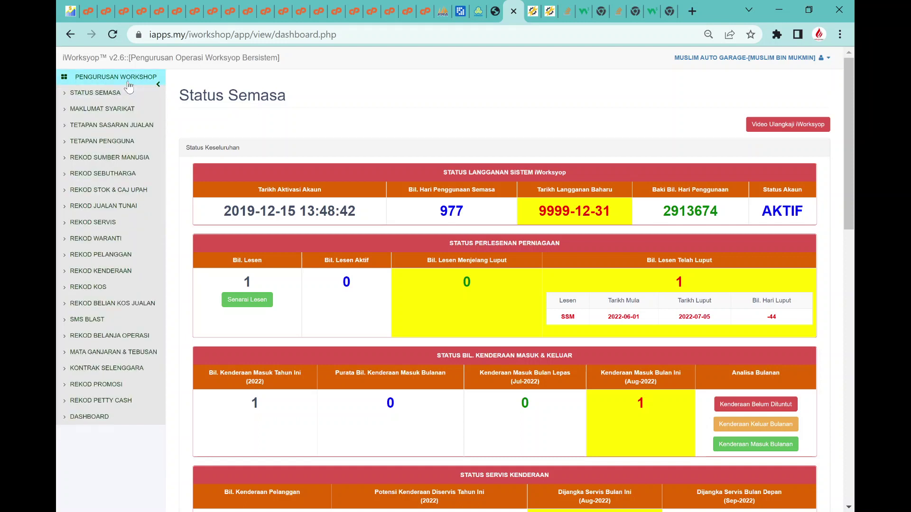
left_click(105, 159)
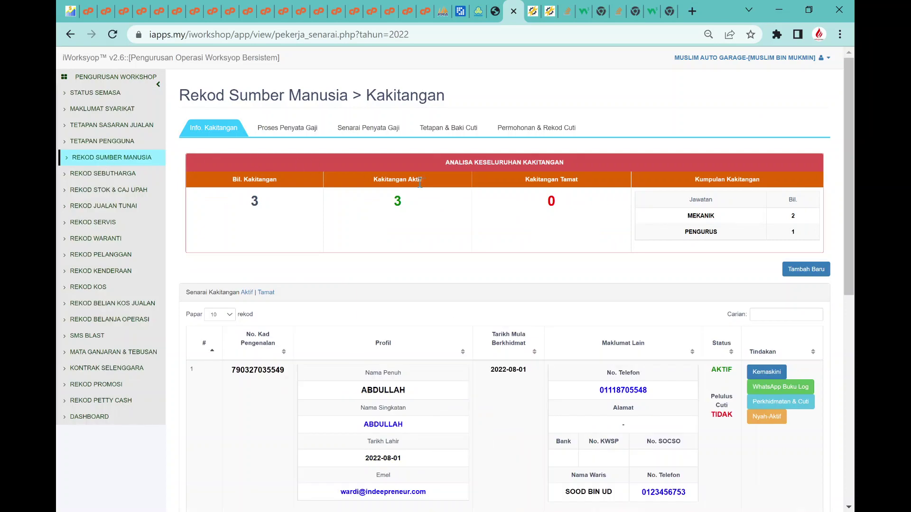
- Examine the staff list under Info. Kakitangan, including each employee's profile, contact details and Pelulus Cuti status
scroll(471, 218, "down", 1)
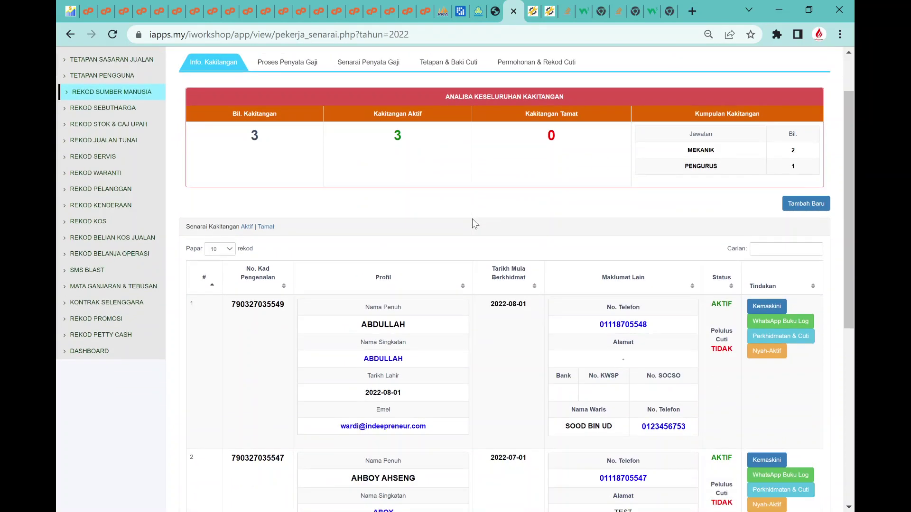
scroll(365, 188, "up", 1)
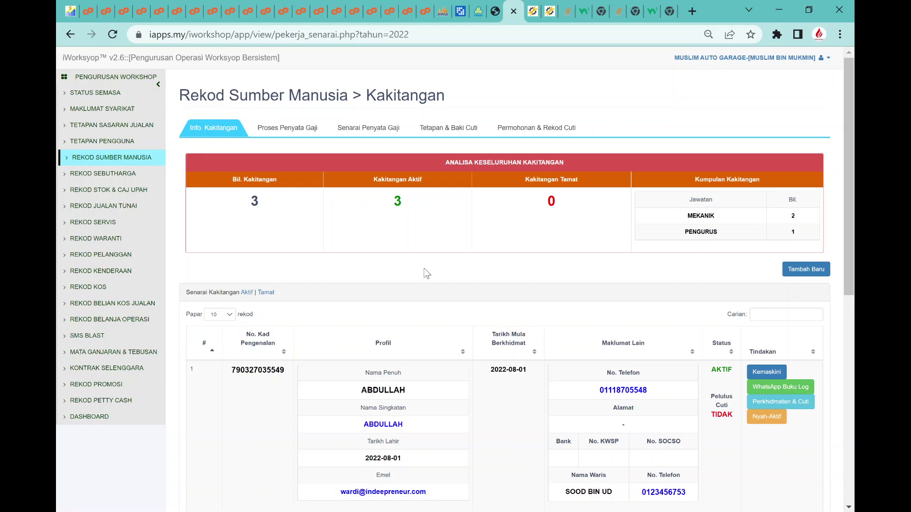
scroll(443, 275, "down", 5)
scroll(442, 276, "up", 5)
scroll(399, 304, "down", 3)
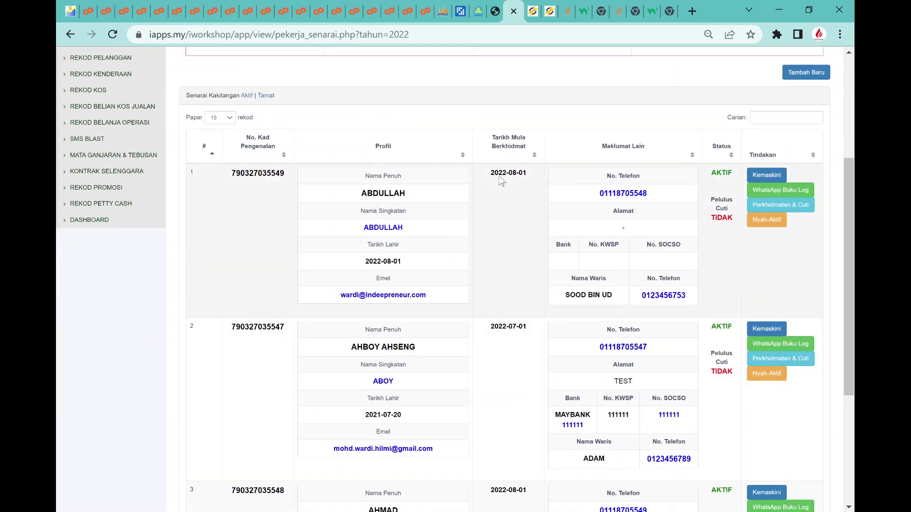
scroll(366, 249, "up", 2)
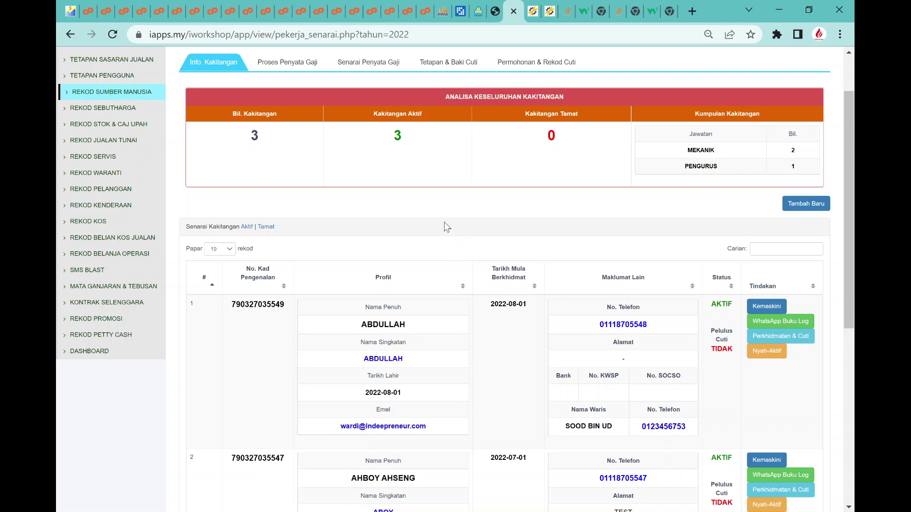
scroll(446, 226, "down", 2)
scroll(444, 223, "up", 2)
scroll(444, 223, "down", 3)
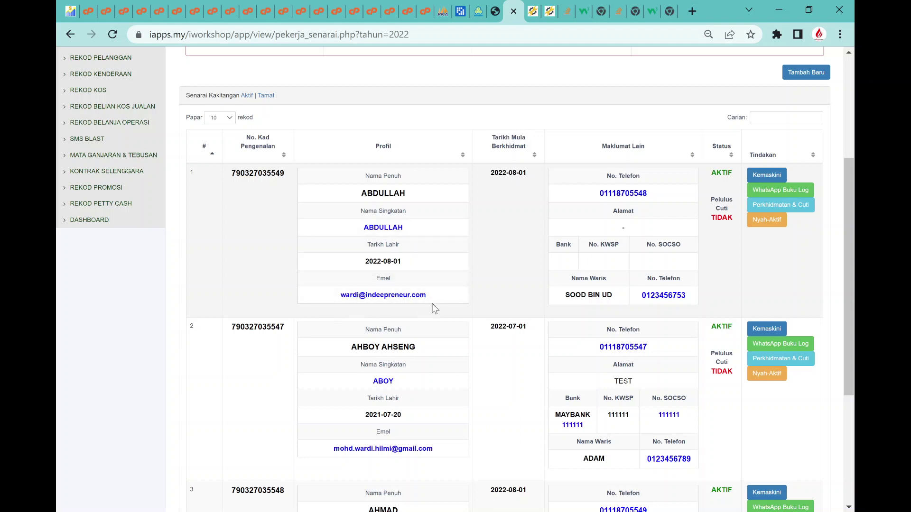
scroll(439, 308, "down", 2)
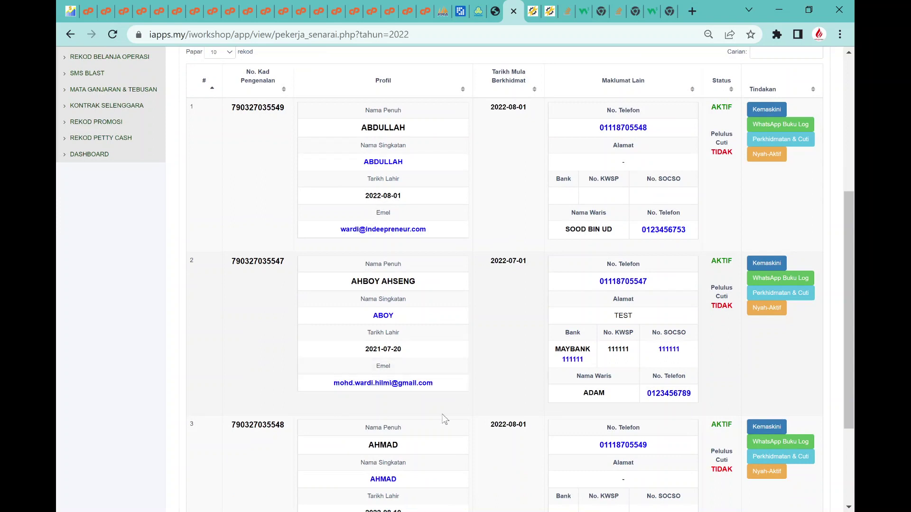
scroll(404, 361, "up", 2)
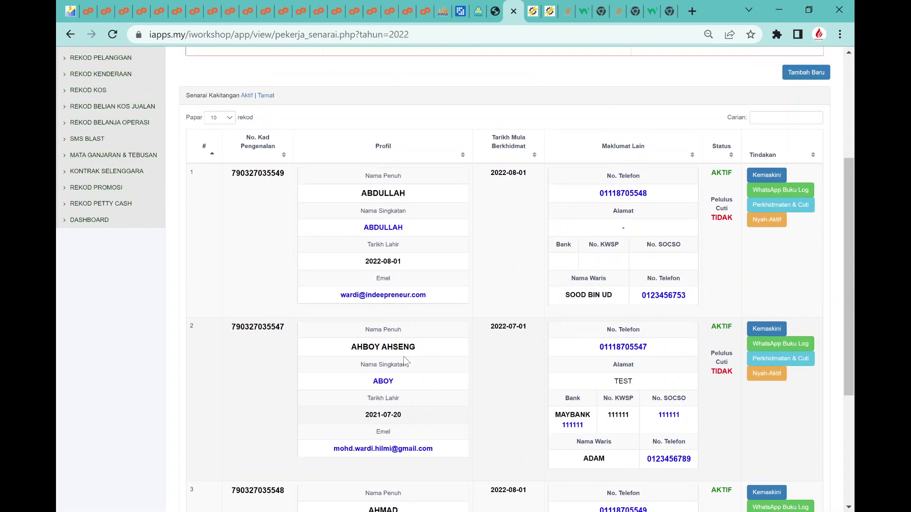
scroll(404, 357, "up", 2)
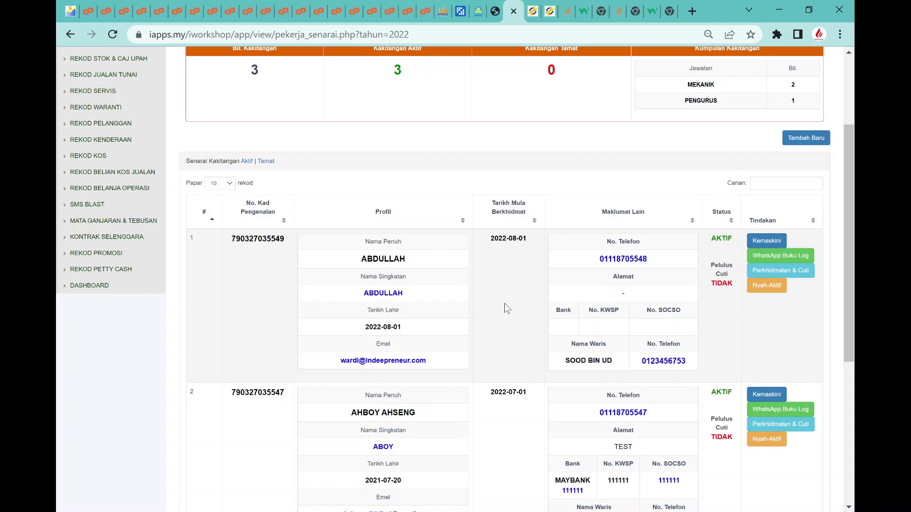
scroll(507, 302, "down", 5)
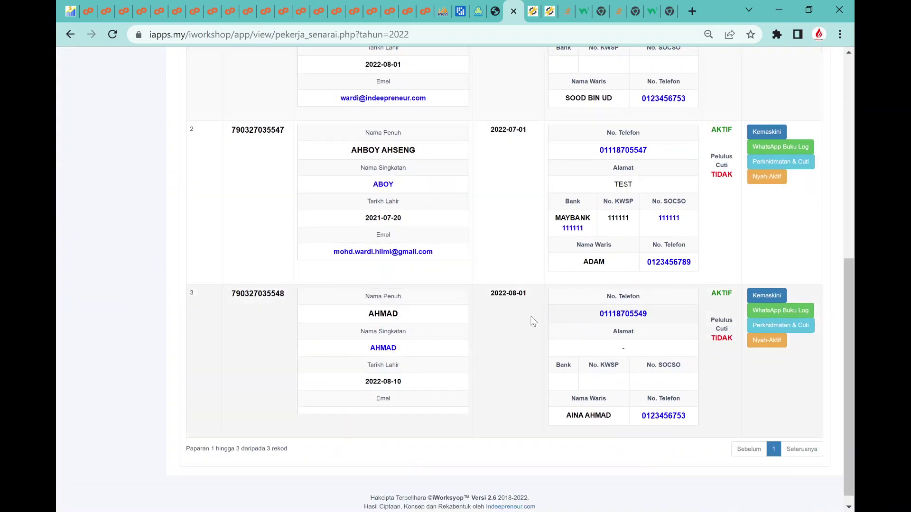
scroll(537, 289, "up", 4)
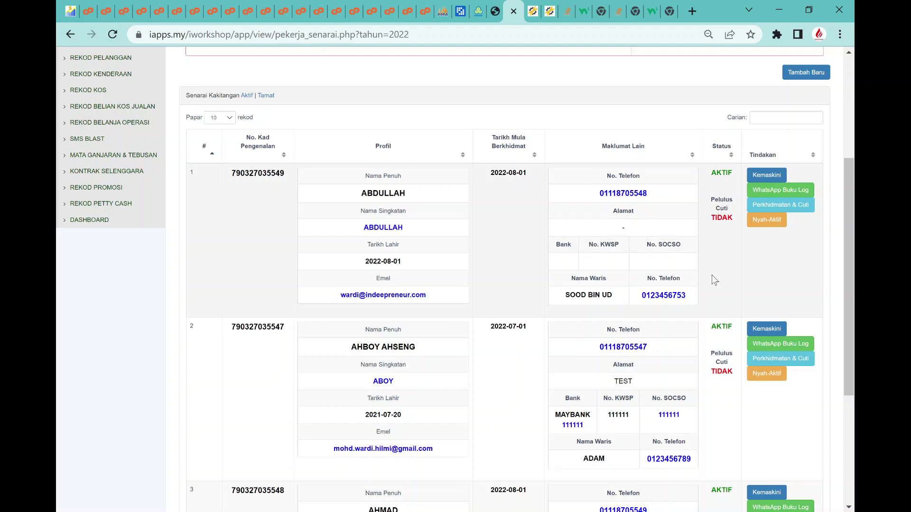
scroll(712, 278, "down", 3)
scroll(712, 277, "up", 3)
scroll(710, 301, "down", 4)
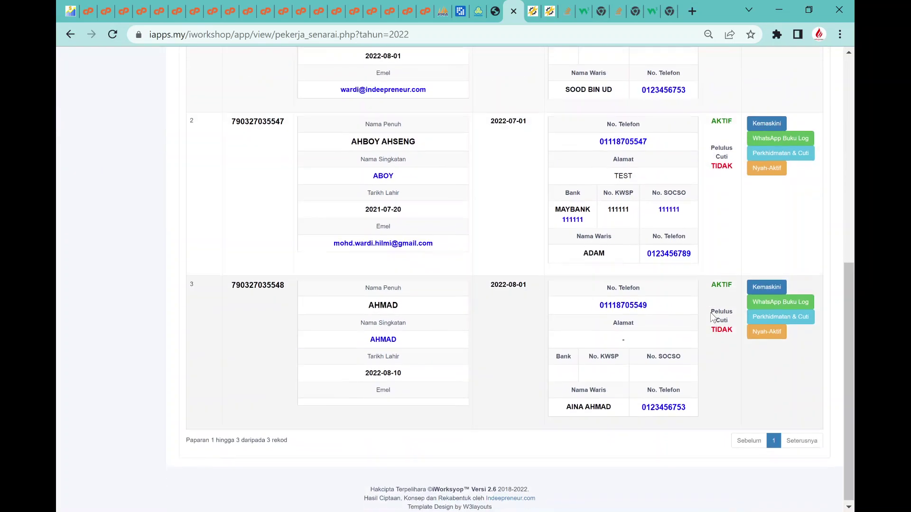
scroll(712, 315, "up", 5)
scroll(721, 304, "down", 5)
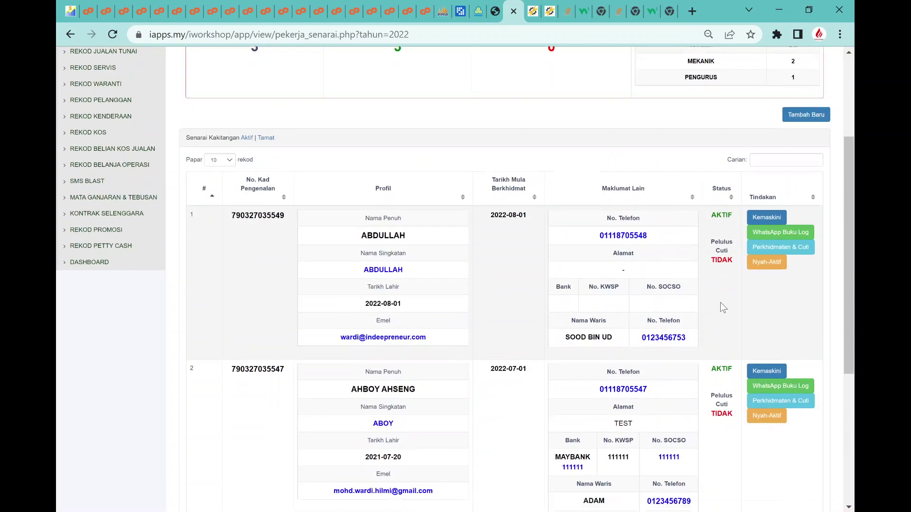
scroll(711, 357, "up", 5)
scroll(711, 352, "up", 2)
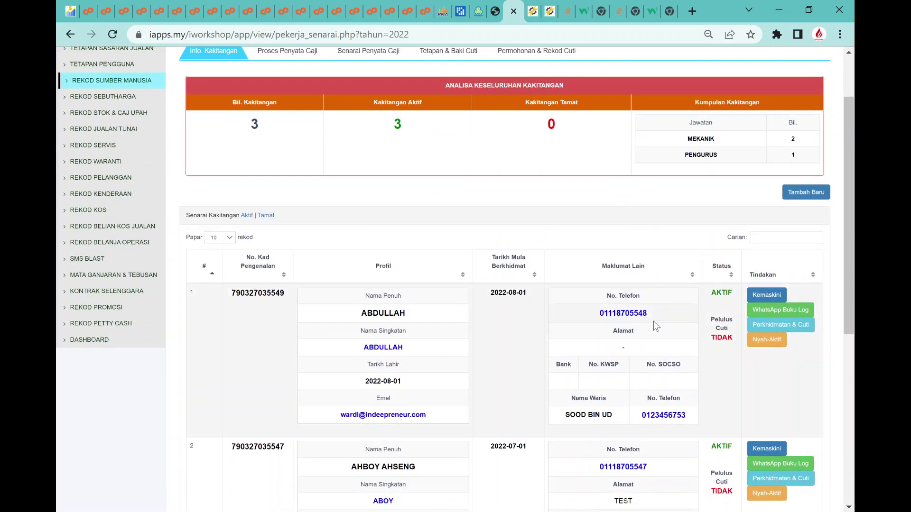
scroll(694, 357, "down", 3)
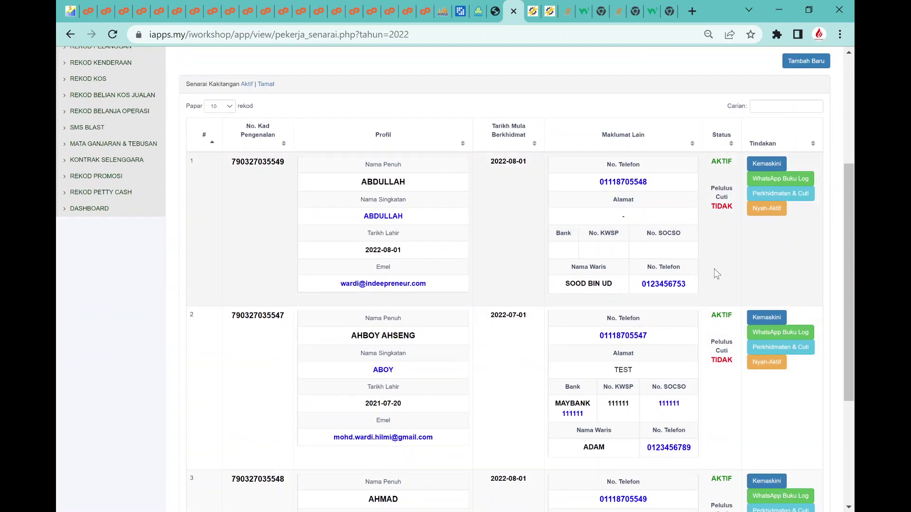
scroll(570, 263, "up", 1)
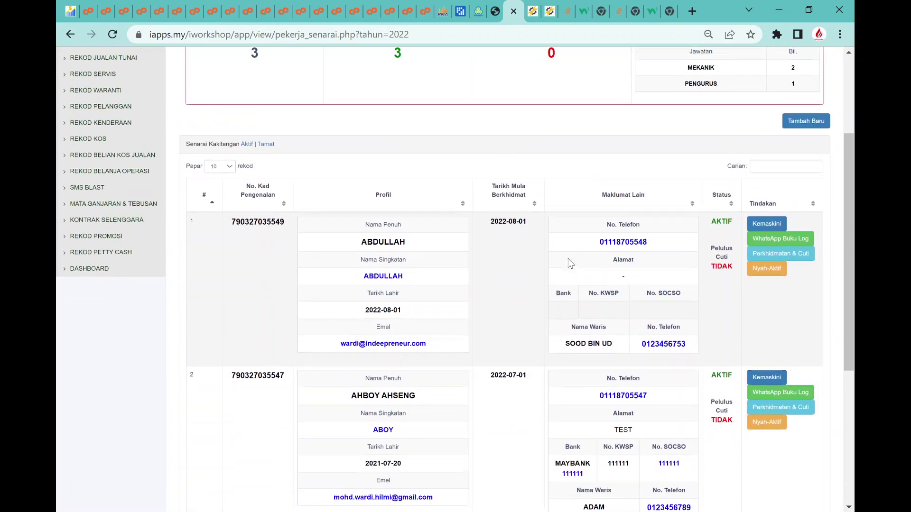
scroll(569, 263, "down", 1)
scroll(569, 263, "down", 1)
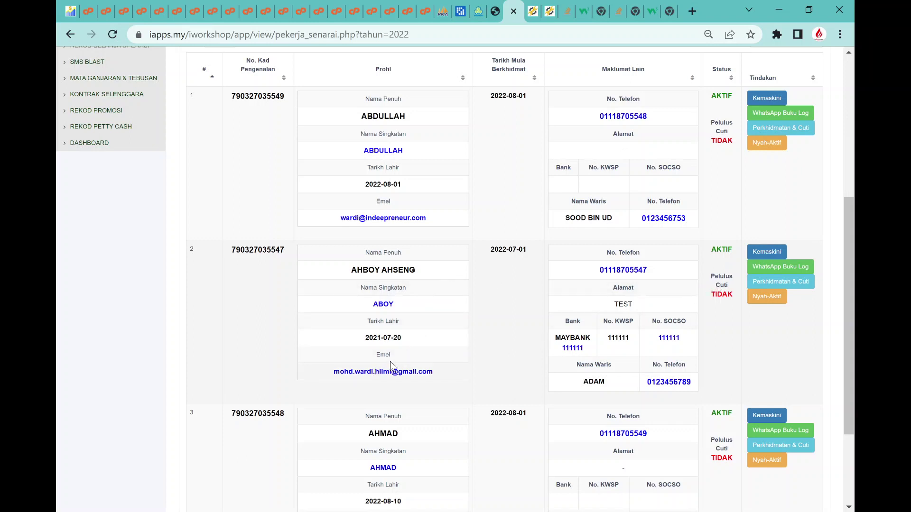
- Set Pelulus Cuti to YA in the second listed employee's staff information and save the record
left_click(774, 255)
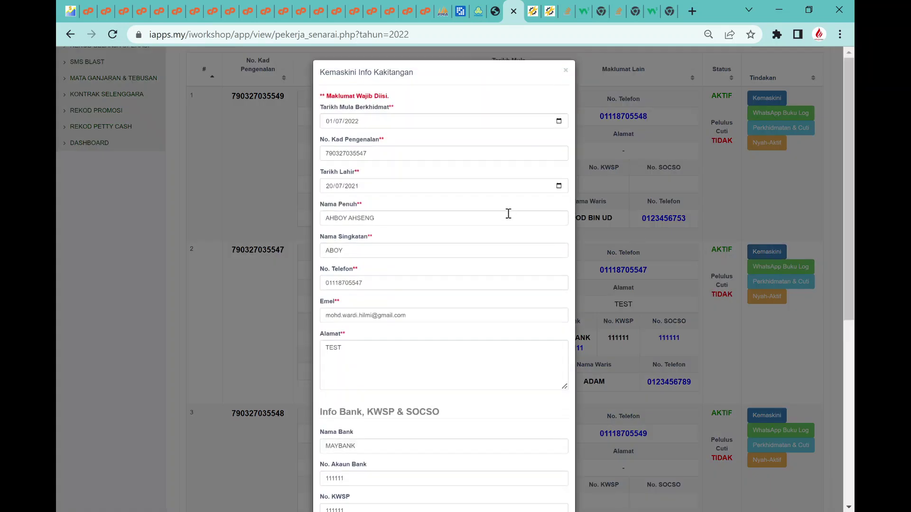
scroll(509, 214, "down", 7)
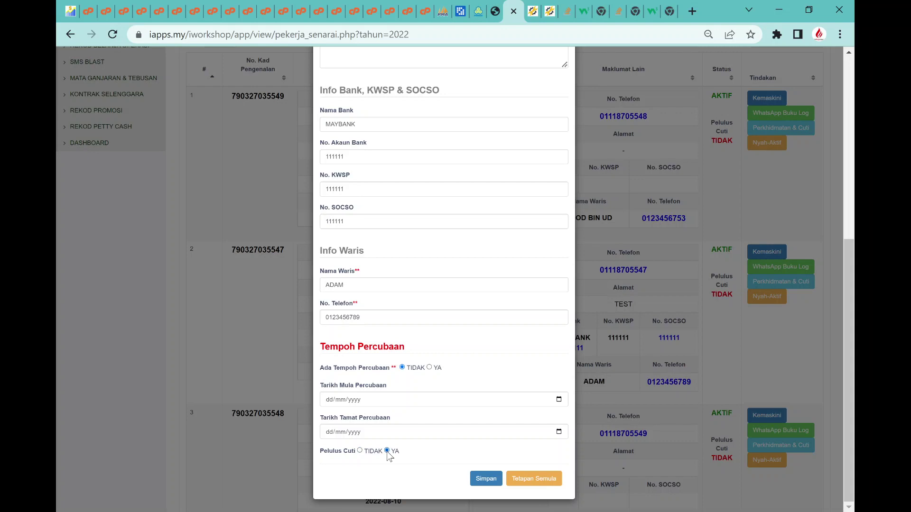
left_click(486, 480)
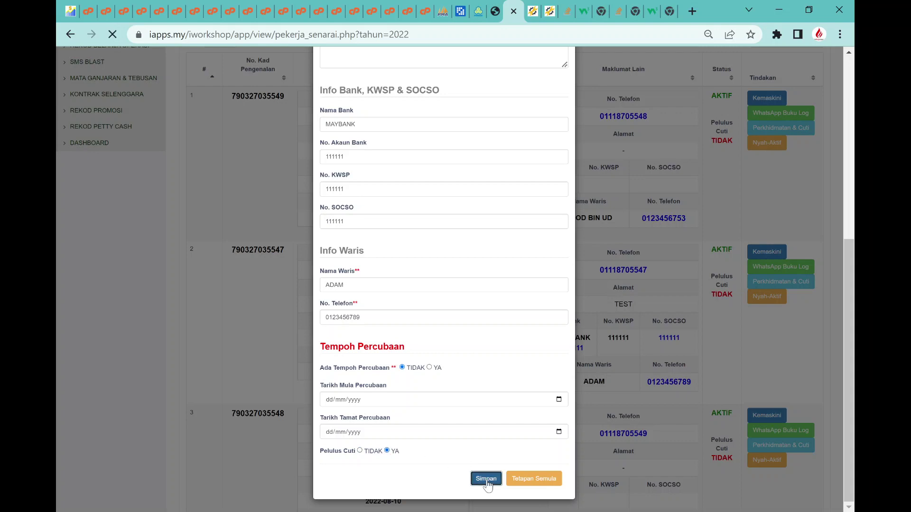
- Check the Pelulus Cuti status of each employee in the active staff list
scroll(663, 337, "down", 3)
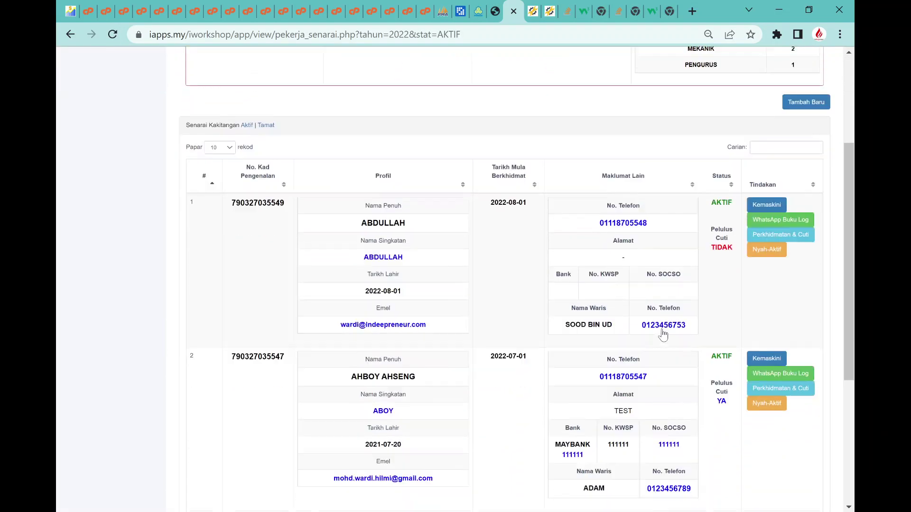
scroll(663, 335, "down", 2)
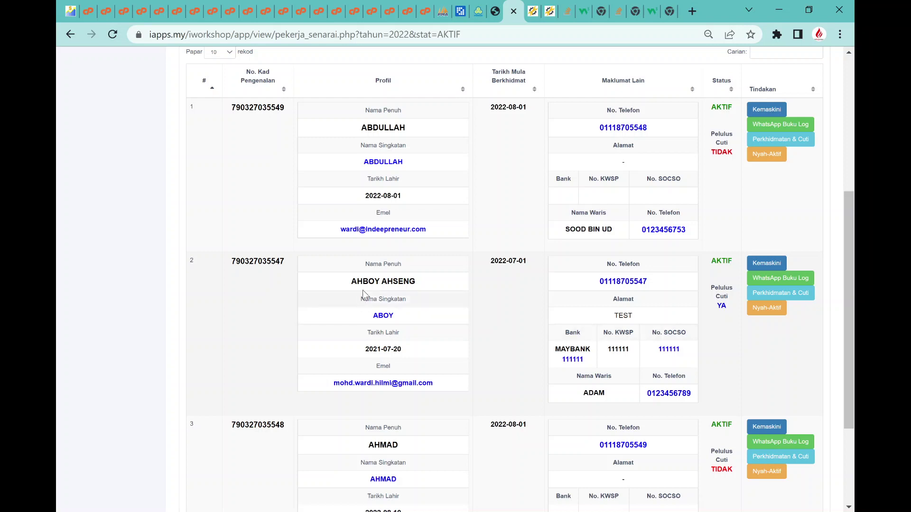
scroll(697, 291, "up", 1)
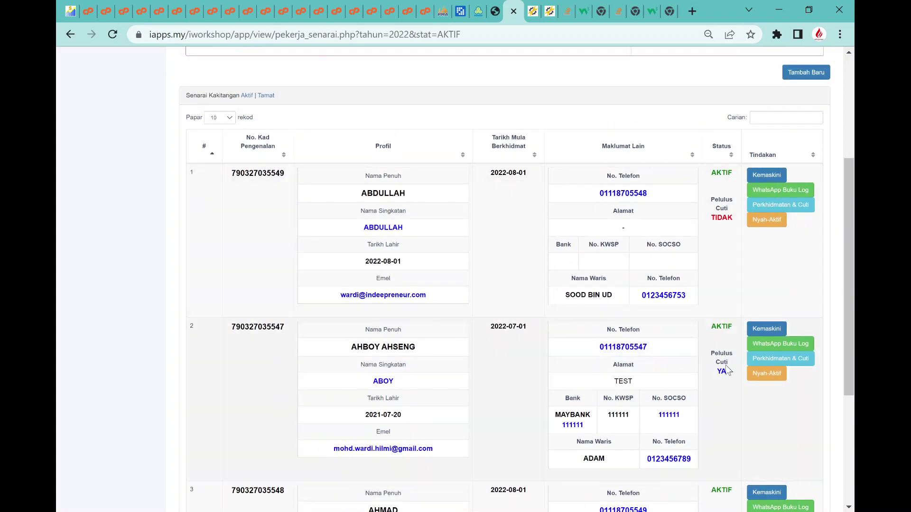
scroll(543, 328, "down", 3)
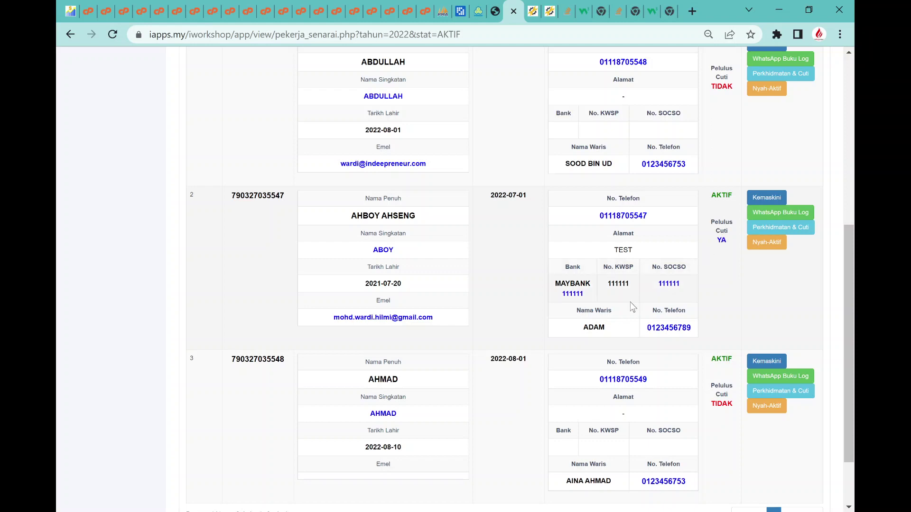
scroll(633, 307, "up", 1)
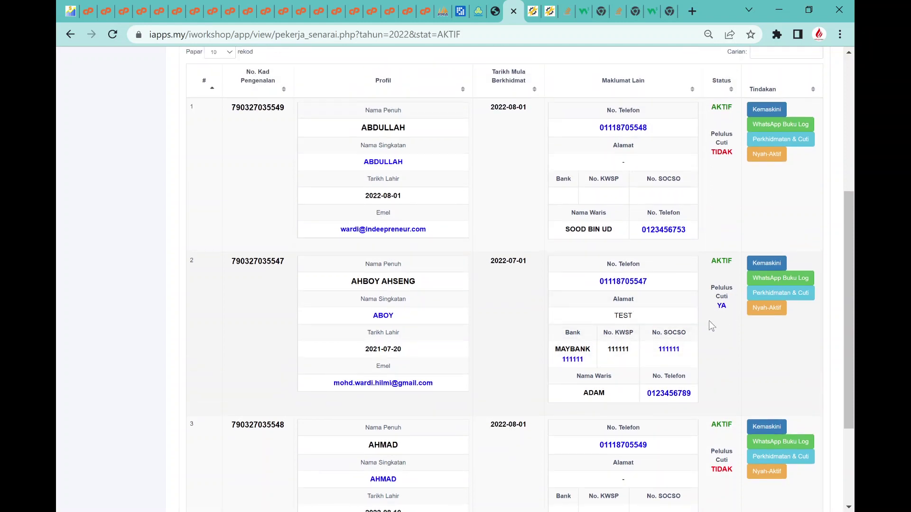
scroll(709, 320, "down", 1)
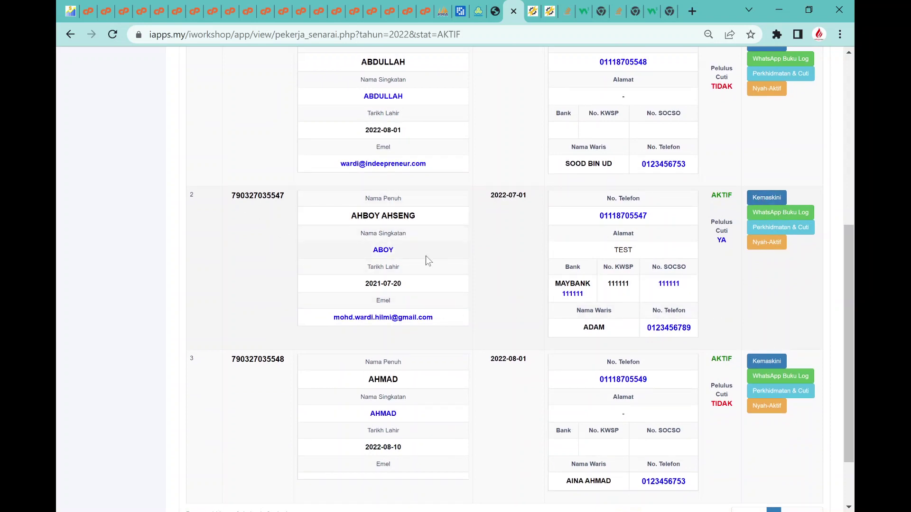
scroll(426, 256, "up", 1)
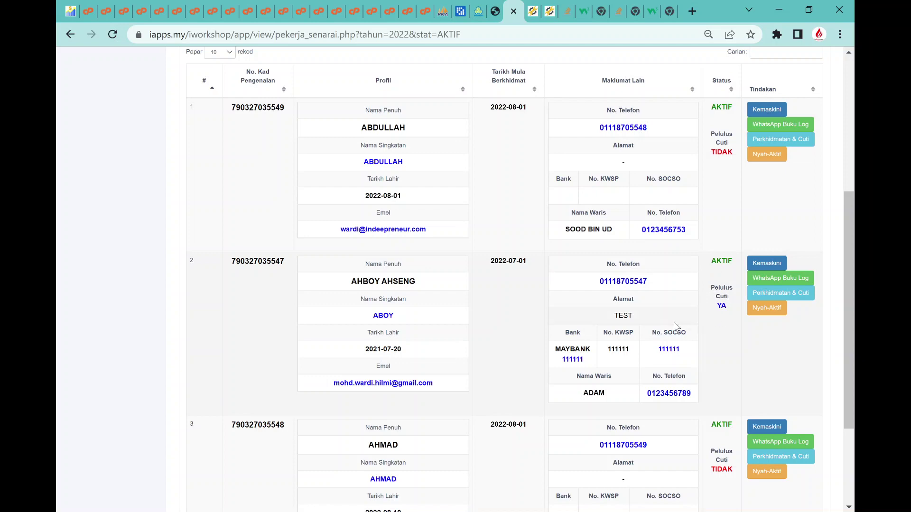
- Generate the leave settings for the year 2022 in Tetapan & Baki Cuti
scroll(675, 324, "up", 4)
scroll(674, 323, "up", 2)
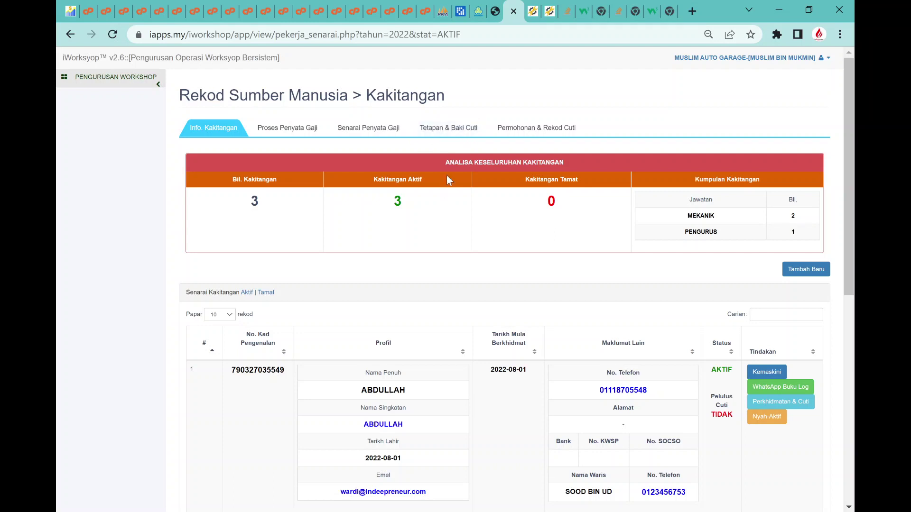
left_click(450, 132)
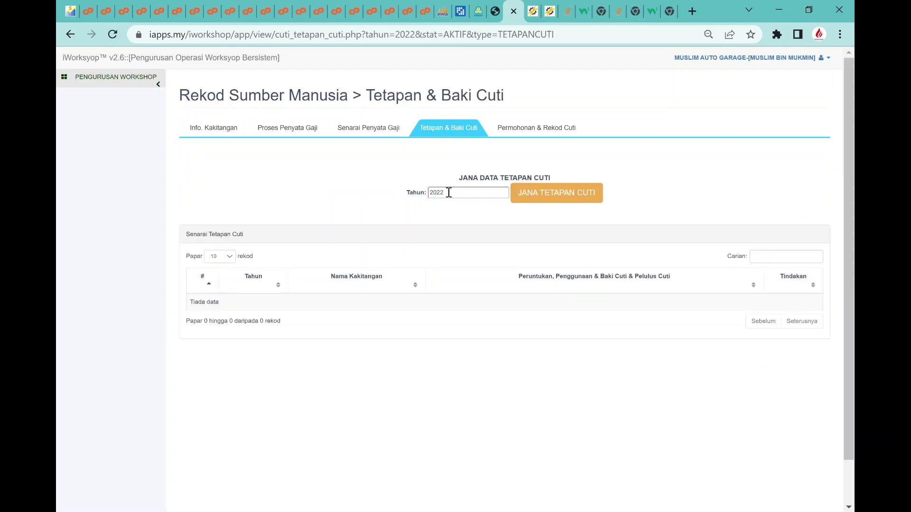
left_click(449, 192)
left_click(573, 223)
left_click(550, 201)
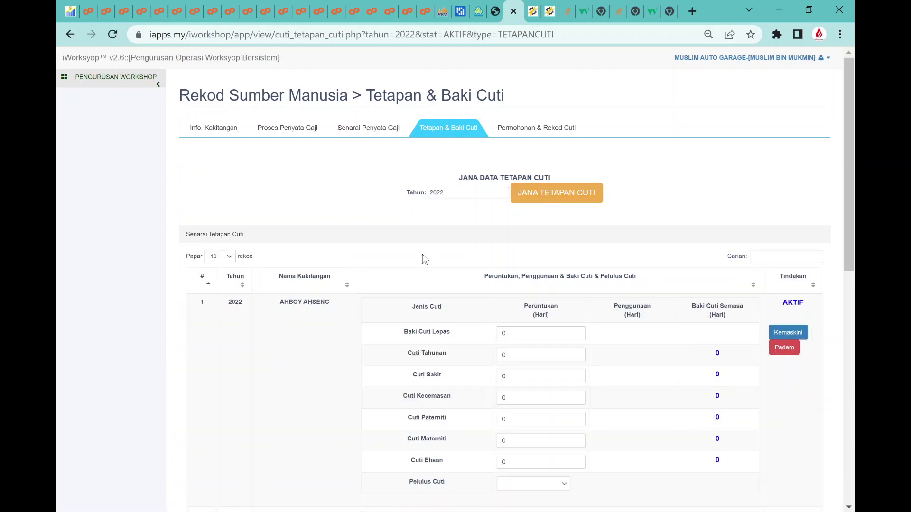
- Review the 2022 leave allocation and approver fields for every employee in Senarai Tetapan Cuti
scroll(318, 237, "down", 5)
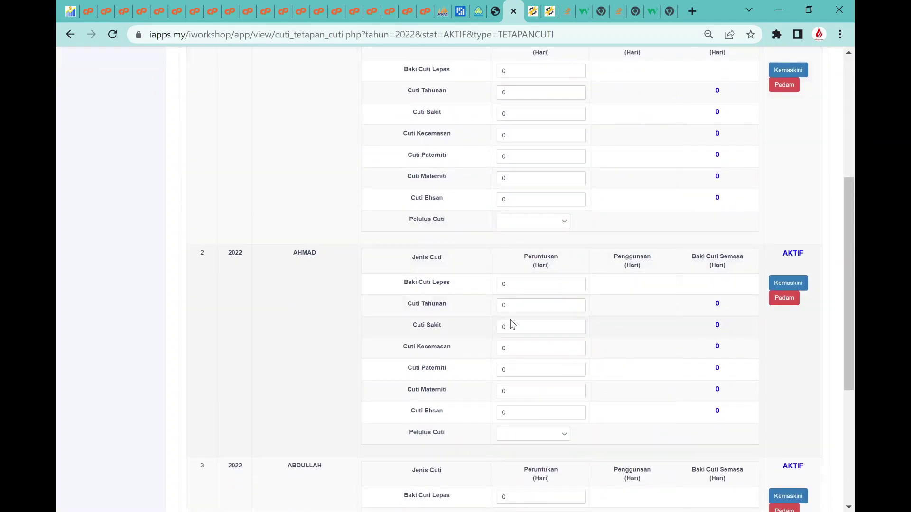
scroll(511, 321, "down", 4)
scroll(510, 322, "up", 10)
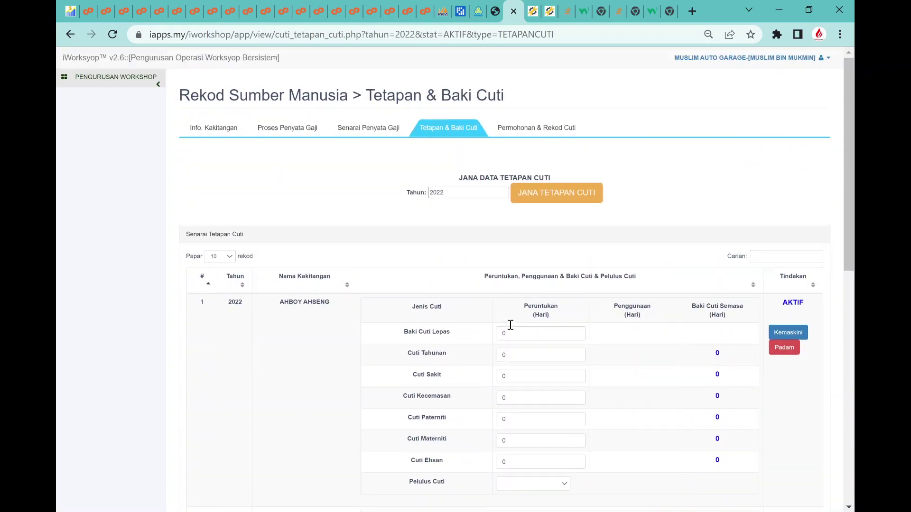
- Set the first listed employee's 2022 leave allocation to Cuti Tahunan 8, Cuti Sakit 14, Cuti Kecemasan 6 and Cuti Paterniti 3
scroll(500, 247, "down", 3)
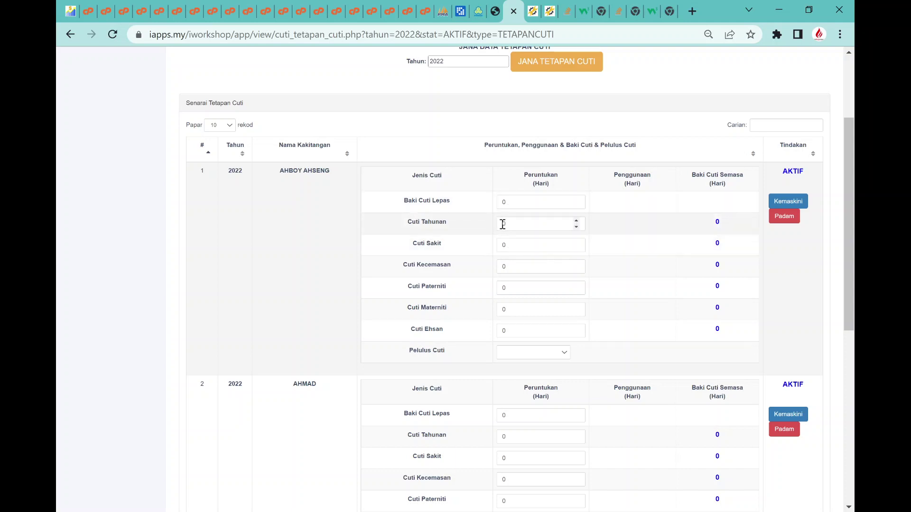
double_click(507, 224)
type("8")
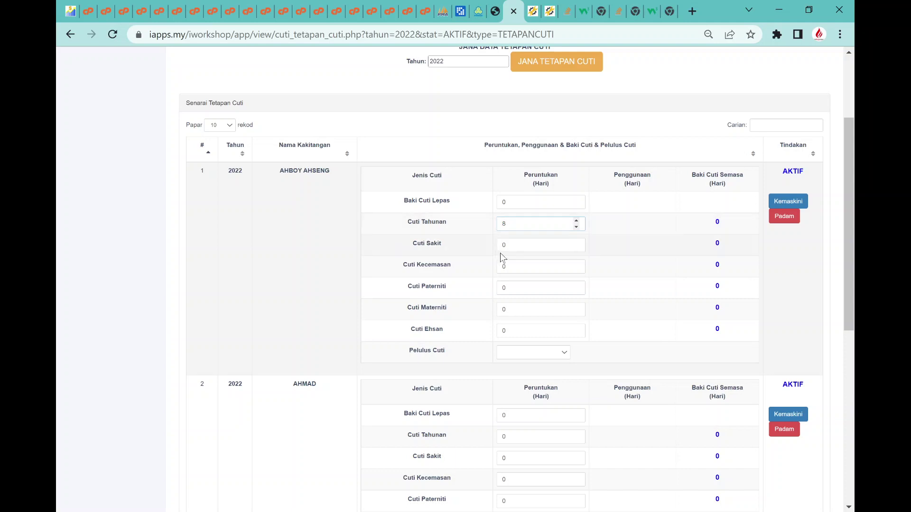
double_click(504, 245)
type("14")
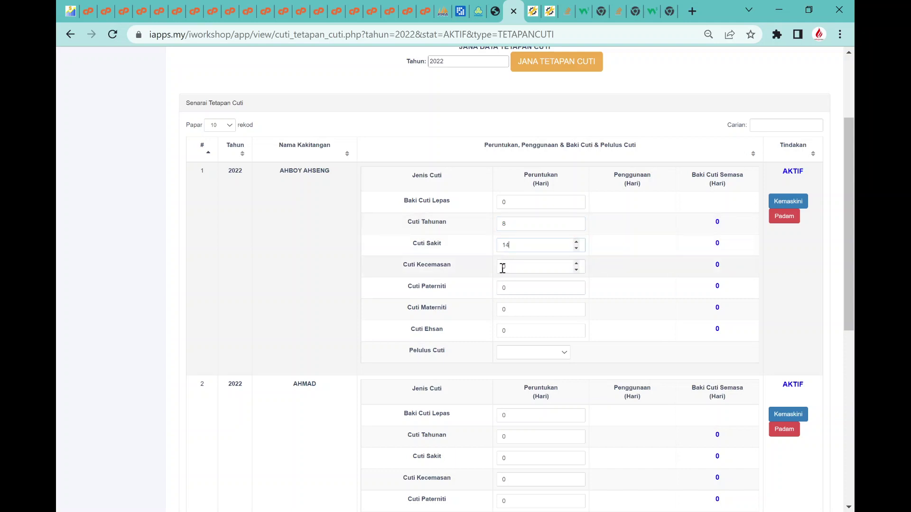
double_click(505, 268)
type("6")
double_click(504, 289)
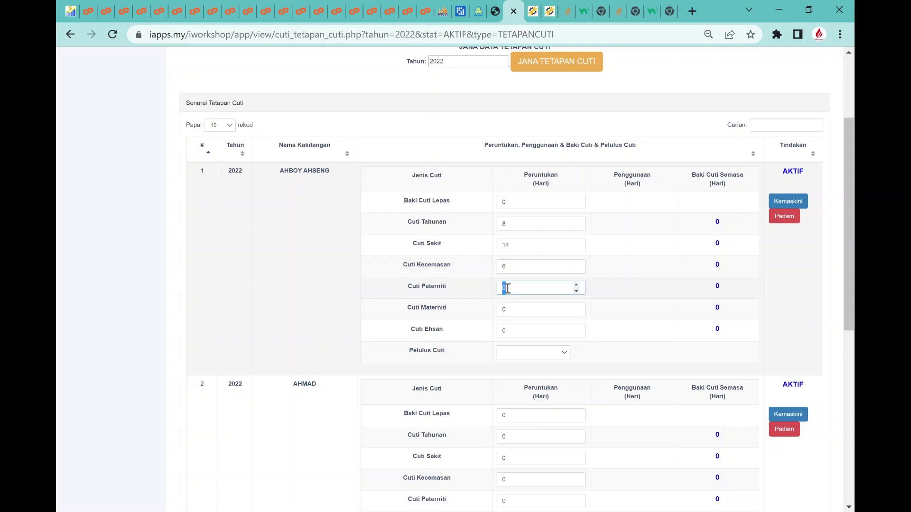
type("3")
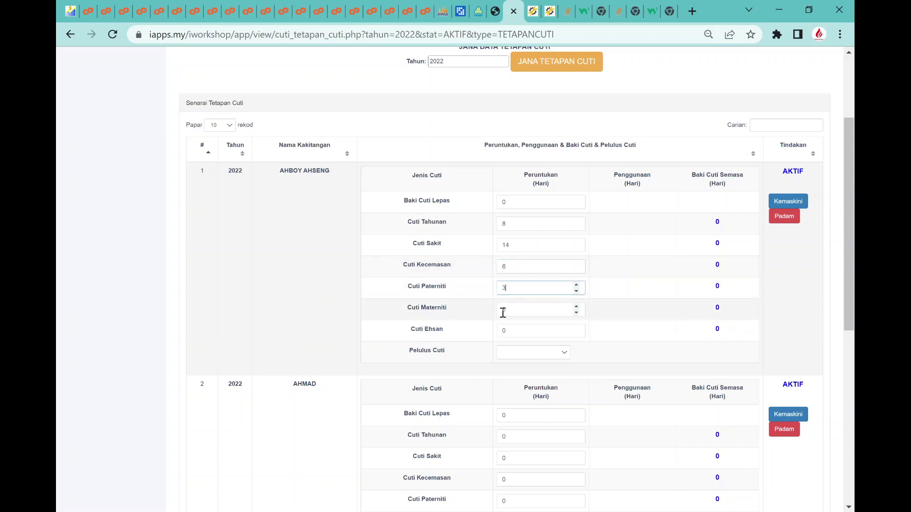
- Set the first employee's Cuti Ehsan to 6, choose the designated approver as Pelulus Cuti and update the record
double_click(510, 330)
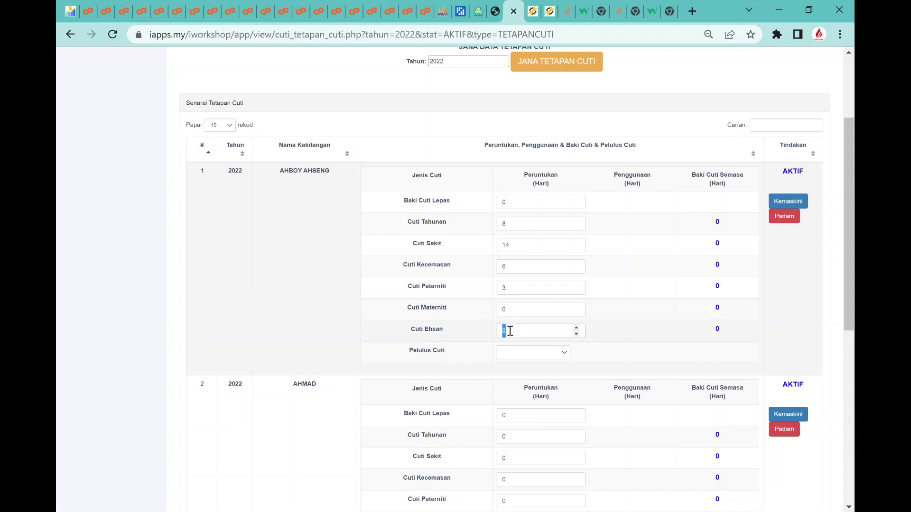
type("6")
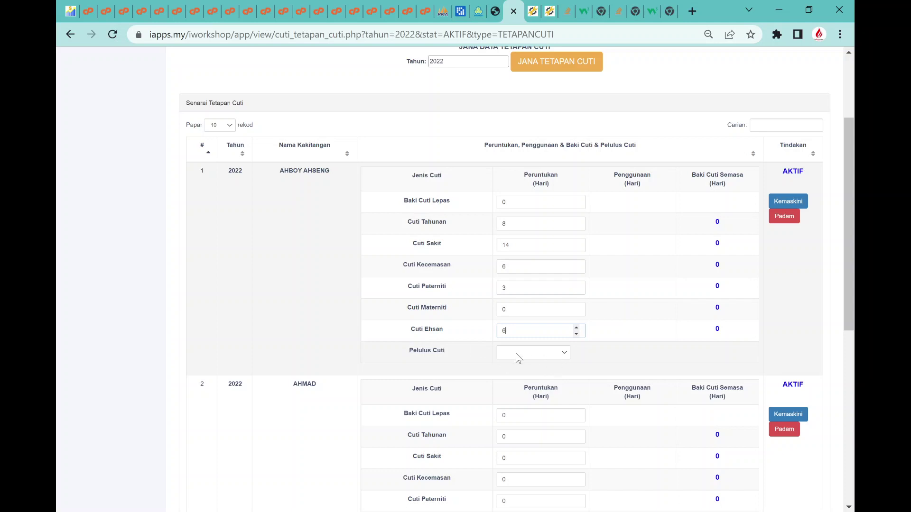
key("Tab")
key("Down")
left_click(800, 200)
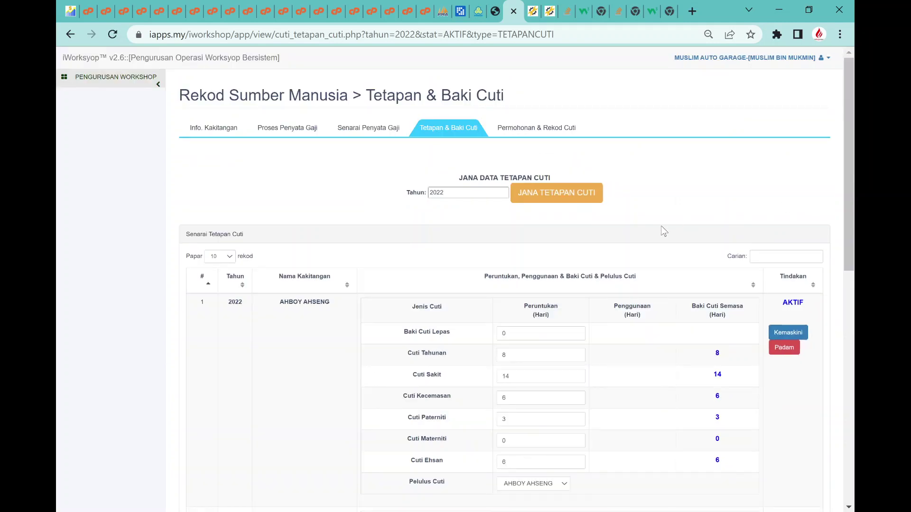
- Set the second listed employee's leave allocation to Cuti Tahunan 8, Cuti Sakit 14, Cuti Kecemasan 6 and Cuti Paterniti 3
scroll(662, 226, "down", 2)
scroll(662, 226, "down", 1)
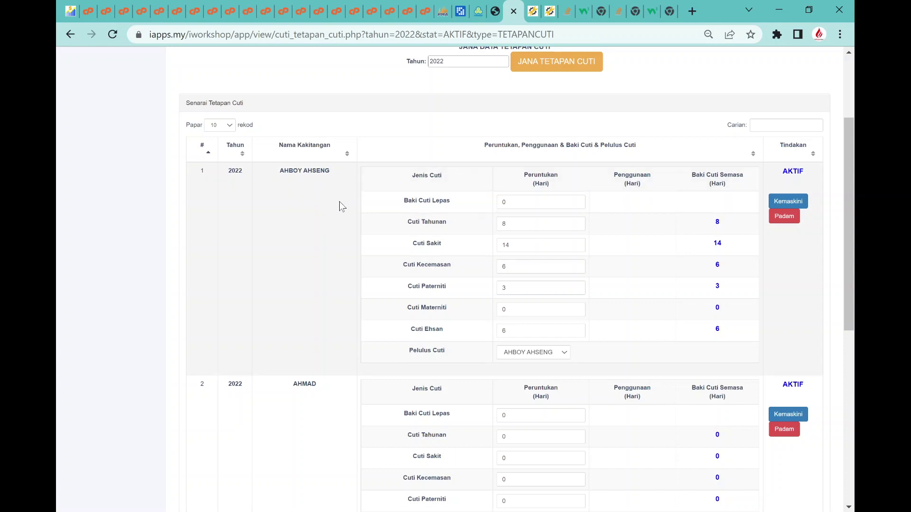
scroll(356, 206, "down", 3)
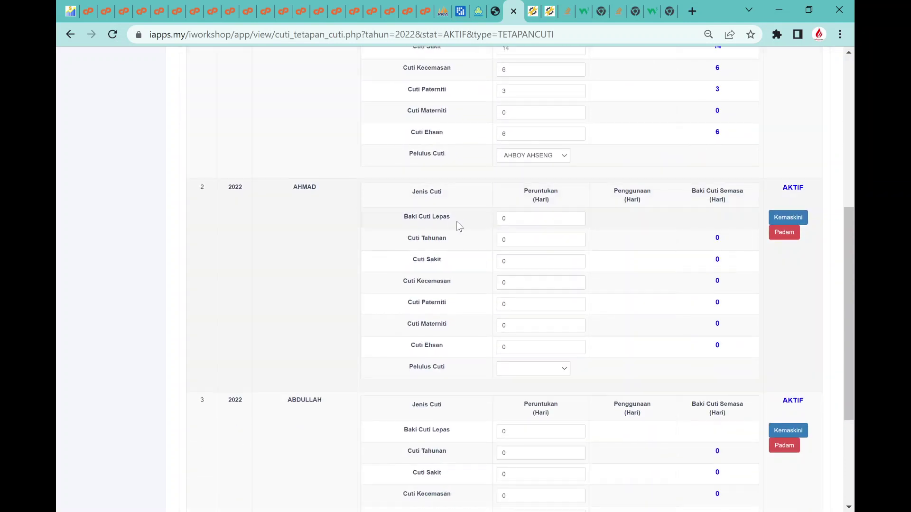
left_click_drag(500, 240, 509, 260)
type("8")
type("14")
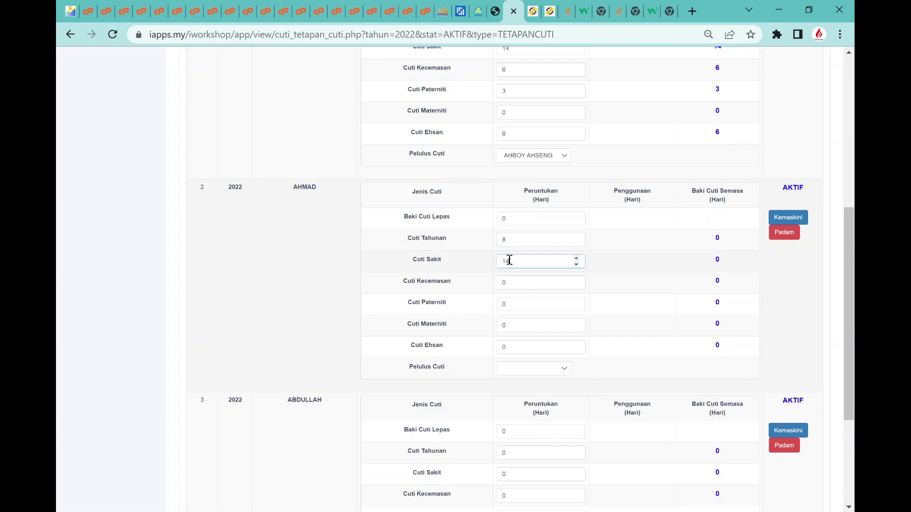
scroll(510, 260, "up", 2)
scroll(509, 264, "down", 2)
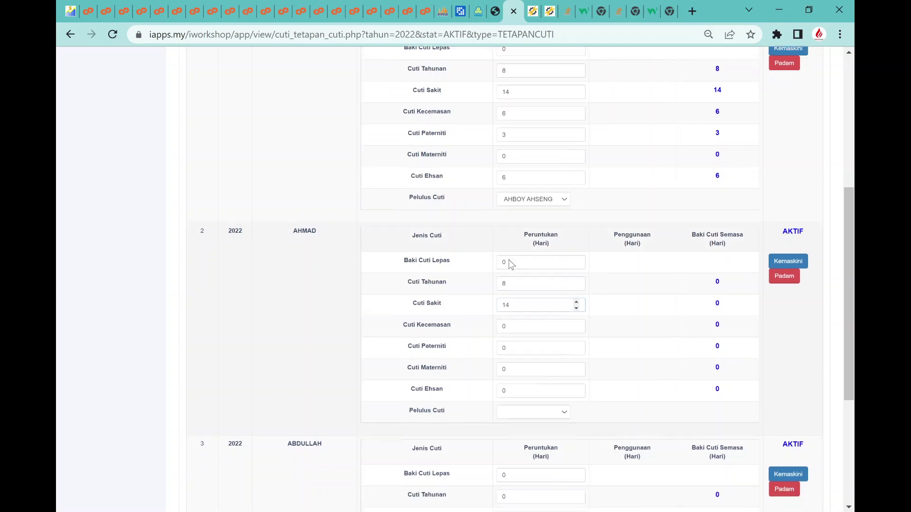
left_click_drag(503, 283, 510, 306)
type("6")
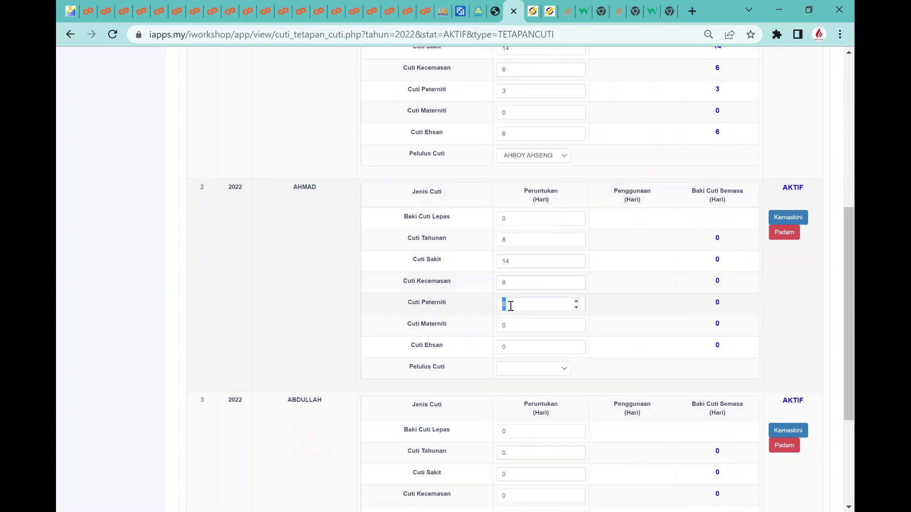
type("3")
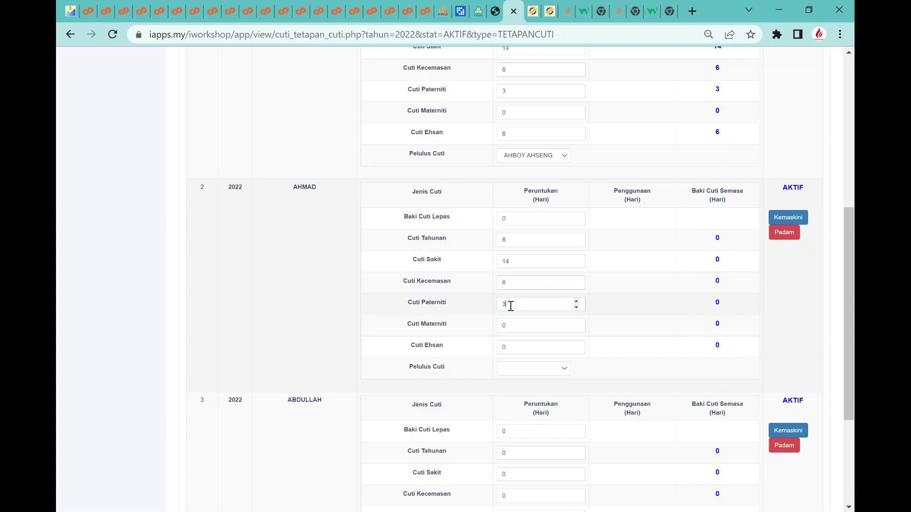
- Set the second employee's Cuti Ehsan to 6, assign the first listed employee as Pelulus Cuti and update the record
left_click(501, 349)
double_click(512, 347)
type("6")
left_click(533, 371)
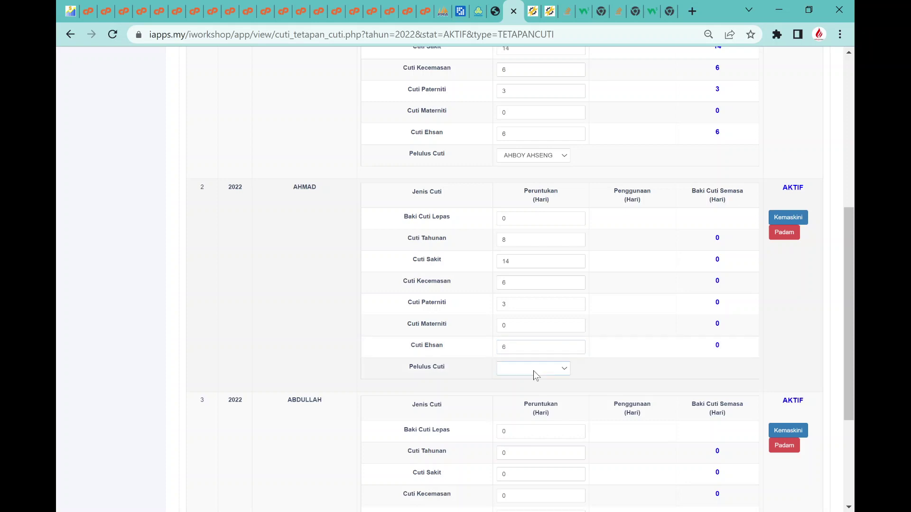
left_click(533, 394)
left_click(802, 219)
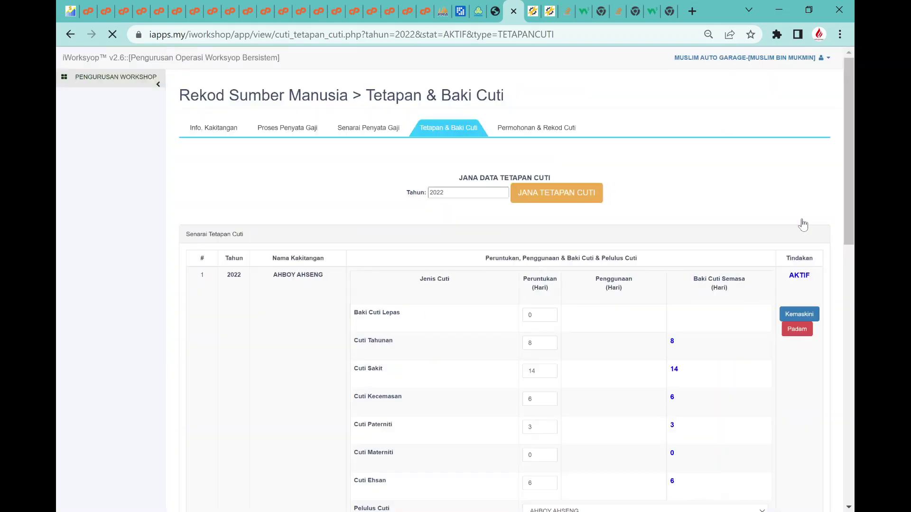
- Set the third listed employee's leave allocation to Cuti Tahunan 8, Cuti Sakit 14, Cuti Kecemasan 6 and Cuti Paterniti 3
scroll(703, 227, "down", 10)
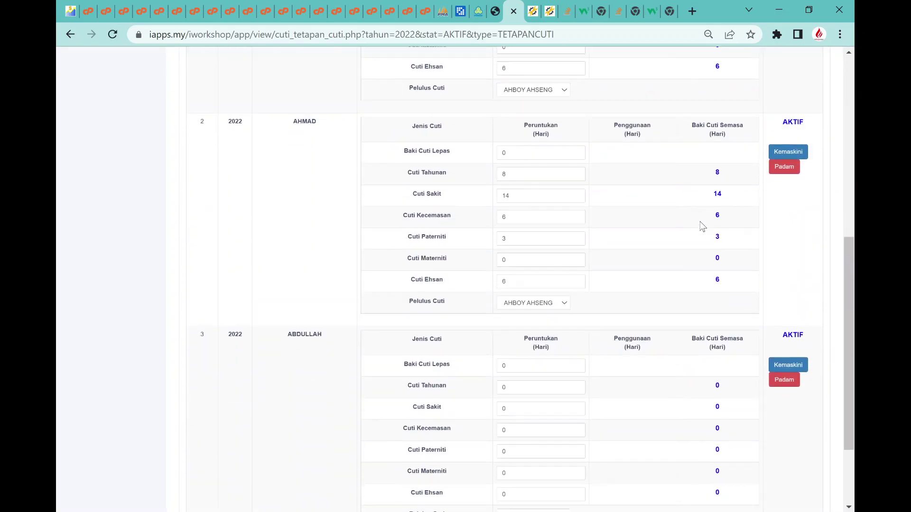
scroll(648, 203, "up", 1)
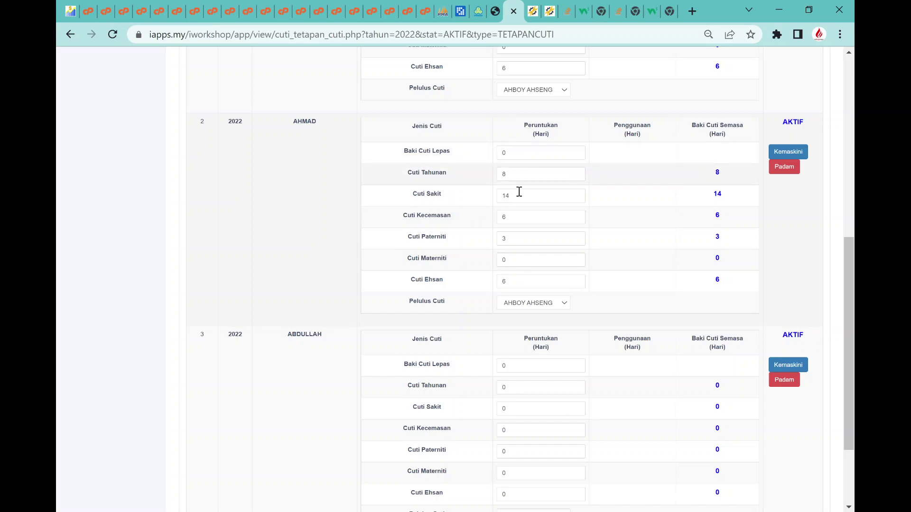
scroll(457, 266, "down", 2)
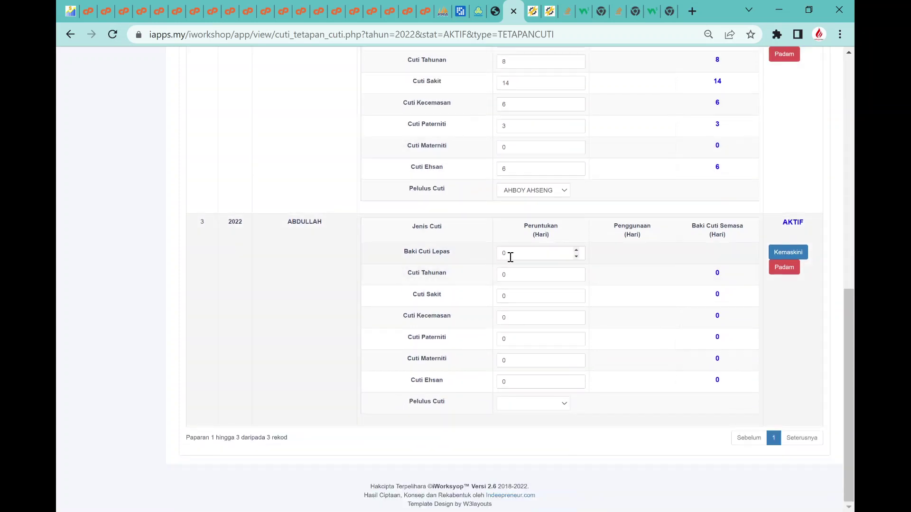
double_click(503, 276)
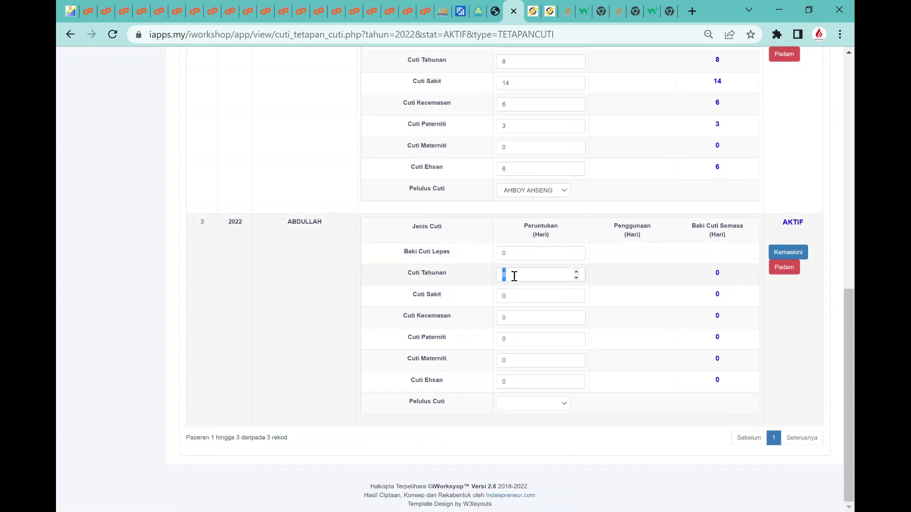
type("8")
double_click(503, 297)
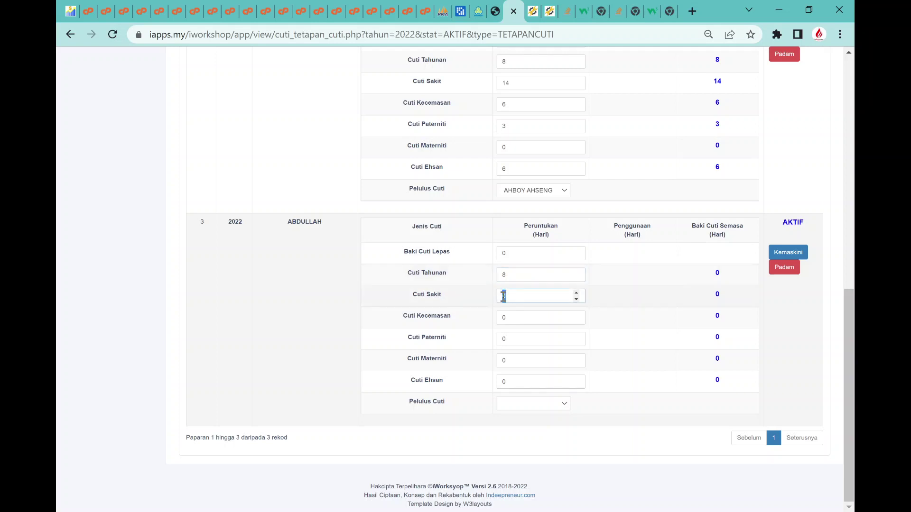
type("14")
double_click(504, 319)
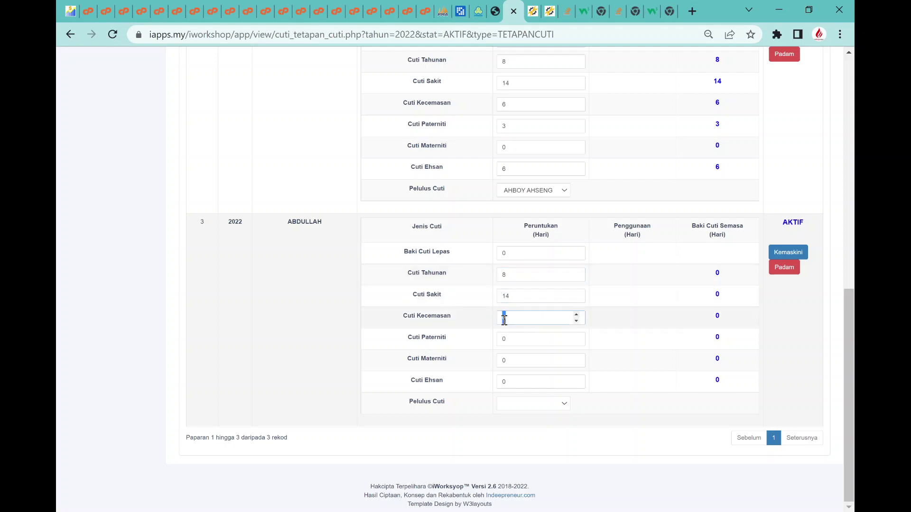
type("6")
double_click(504, 340)
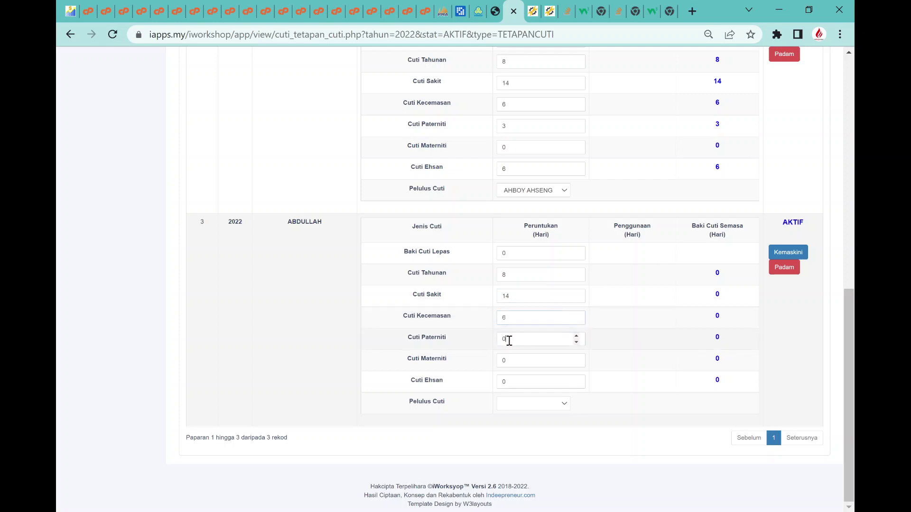
type("3")
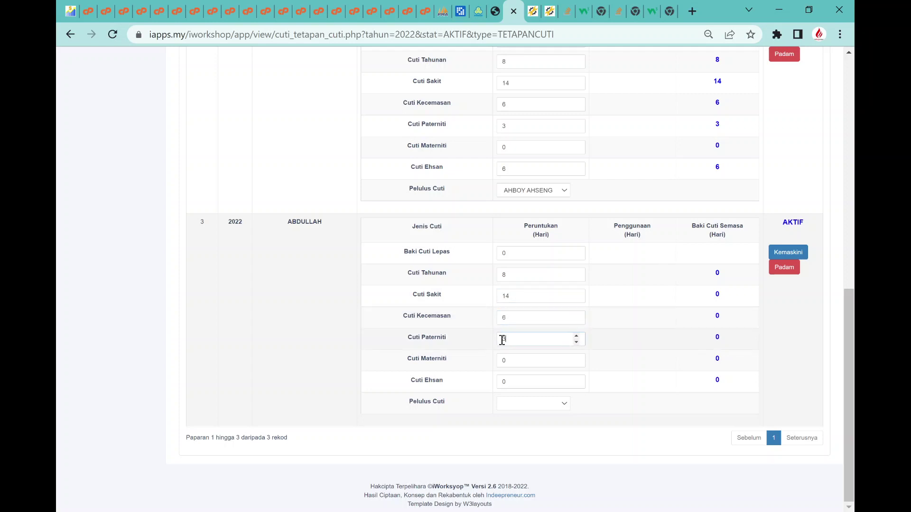
- Set the third employee's Cuti Ehsan to 6, assign the first listed employee as Pelulus Cuti and update the record
double_click(501, 382)
type("6")
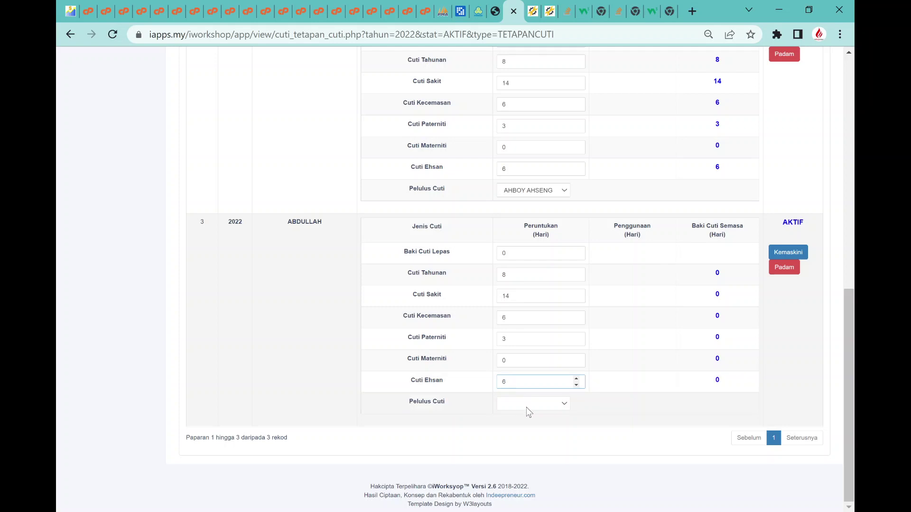
left_click(526, 413)
left_click(798, 255)
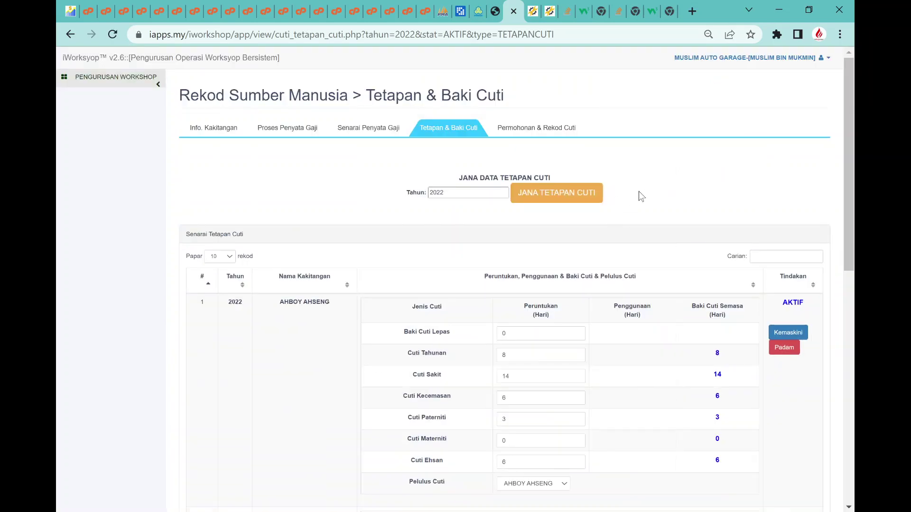
- Review the saved allocations, current leave balances and approver of all employees in Senarai Tetapan Cuti
scroll(636, 197, "down", 1)
scroll(631, 195, "down", 10)
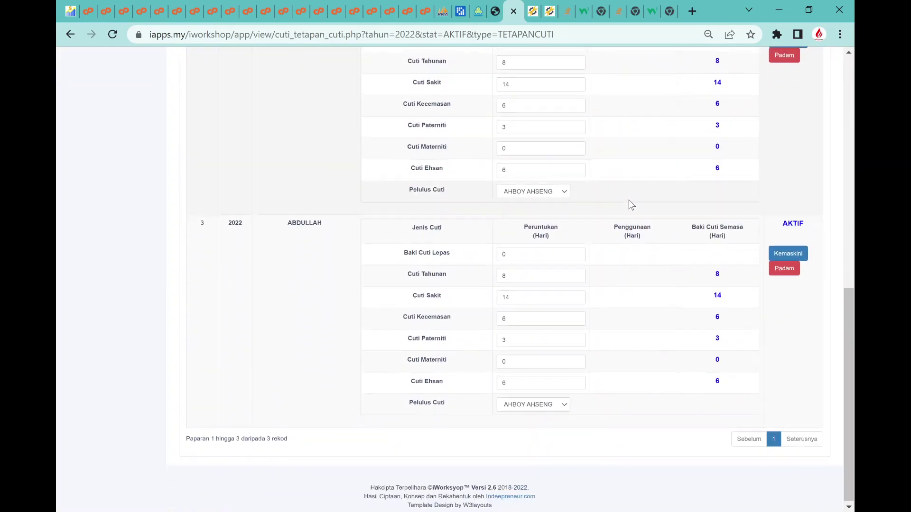
scroll(534, 261, "up", 10)
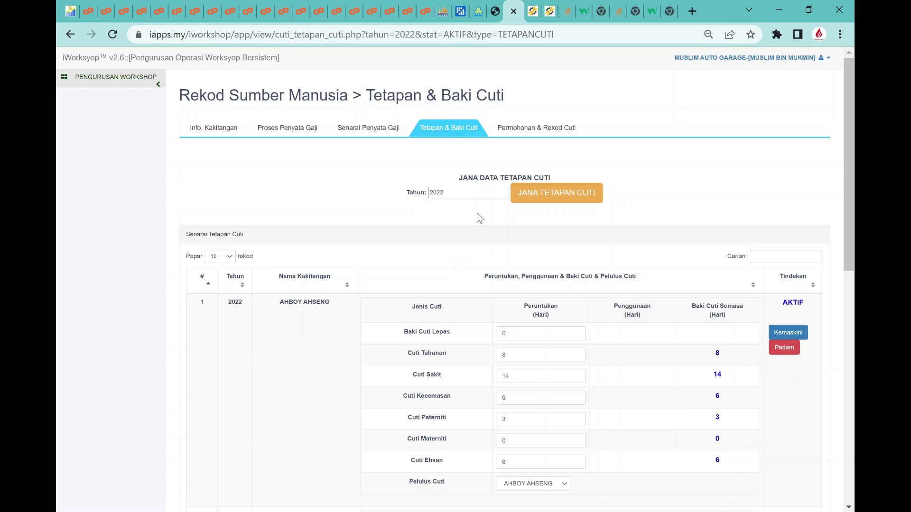
scroll(477, 212, "down", 10)
scroll(477, 212, "up", 8)
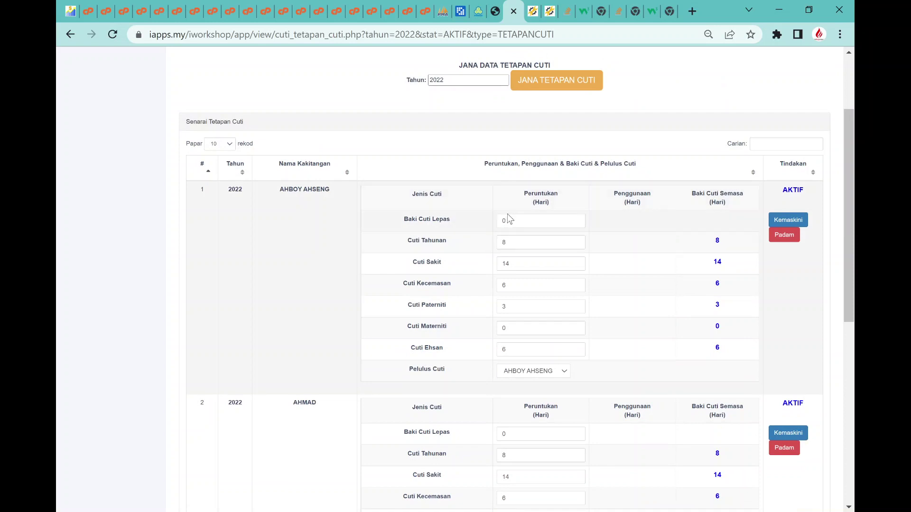
scroll(503, 216, "up", 3)
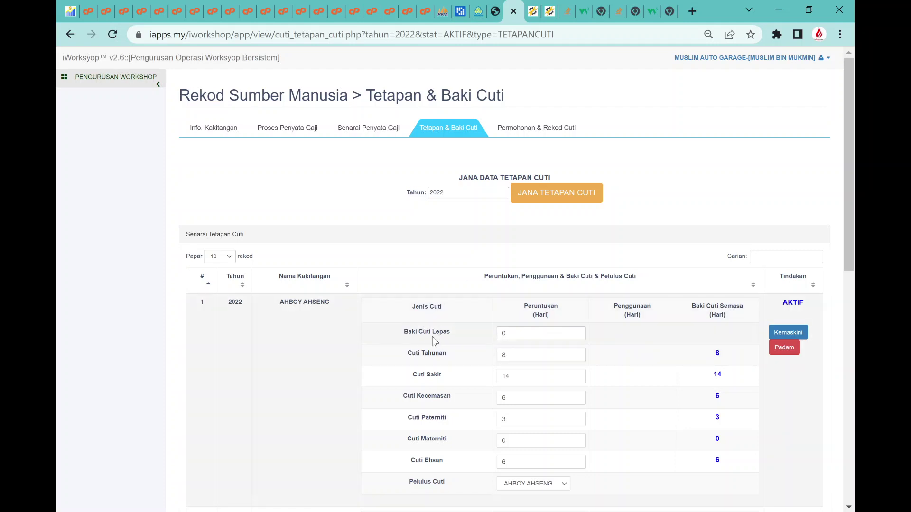
- Open the Info. Kakitangan staff list and examine each employee's Pelulus Cuti status and available actions
left_click(209, 136)
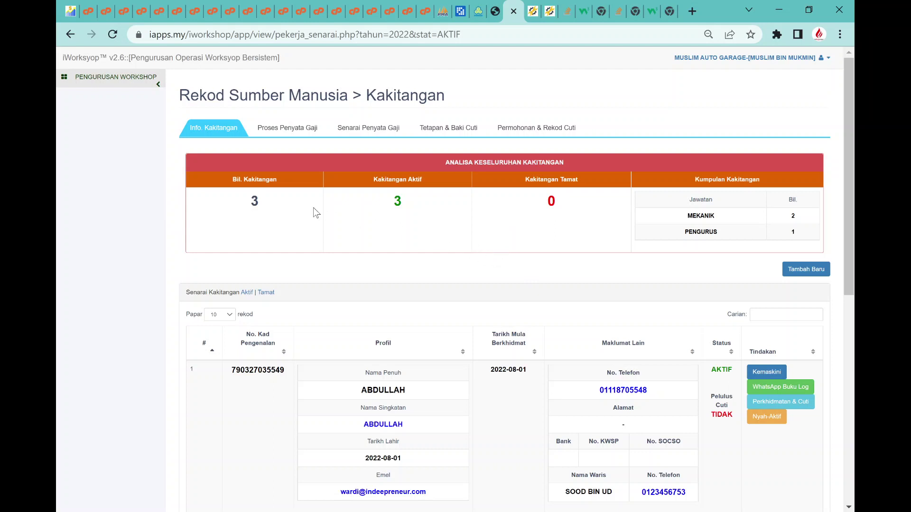
scroll(344, 209, "down", 1)
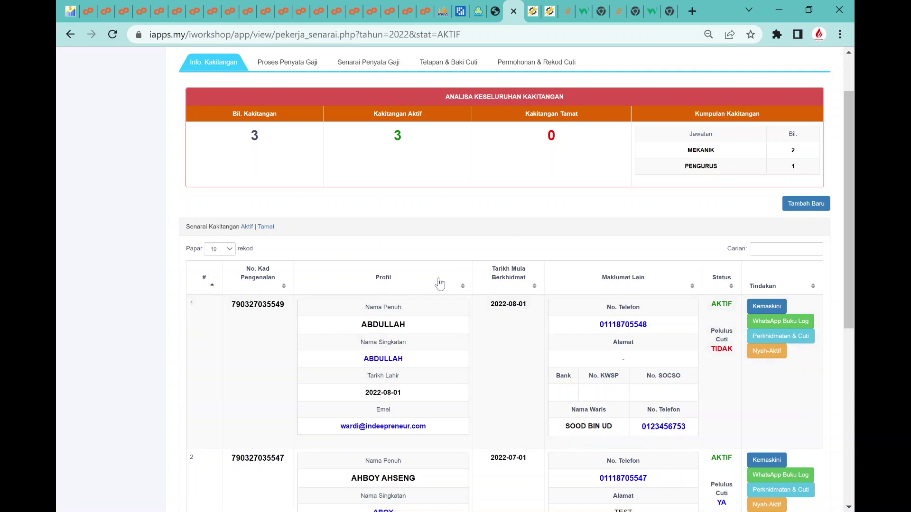
scroll(386, 253, "up", 1)
scroll(386, 254, "down", 1)
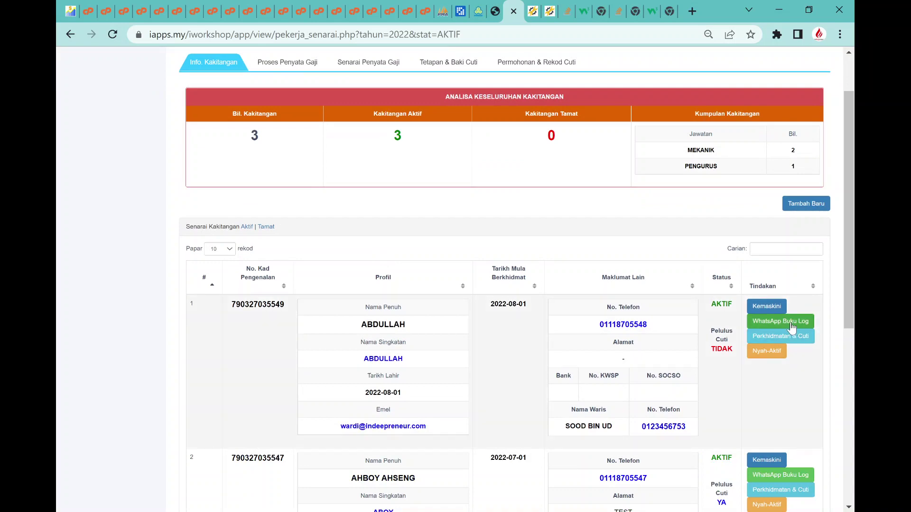
scroll(617, 309, "down", 1)
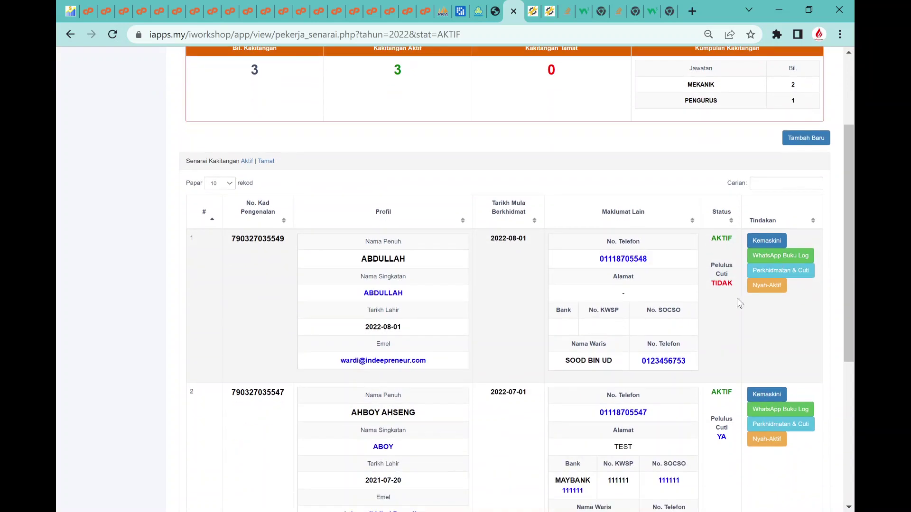
scroll(738, 302, "down", 2)
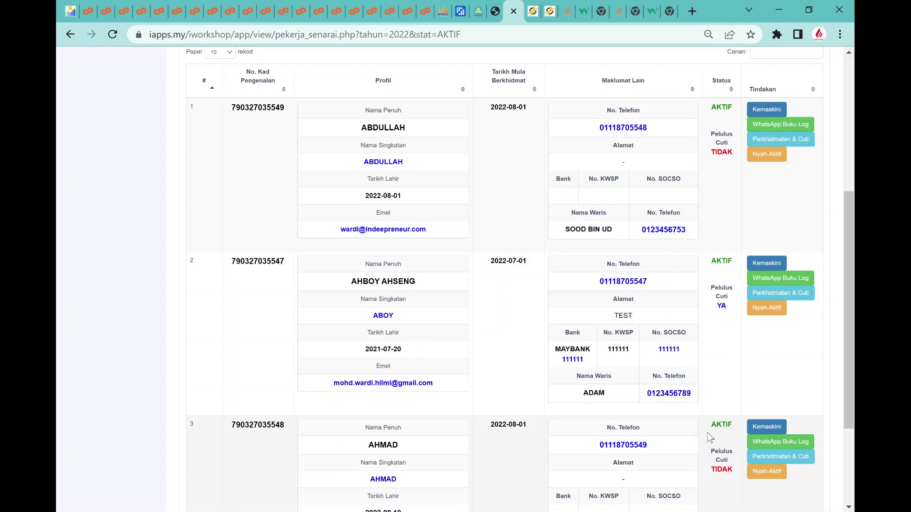
- Correct the first listed employee's phone number in Kemaskini Info Kakitangan and save the record
scroll(710, 437, "up", 2)
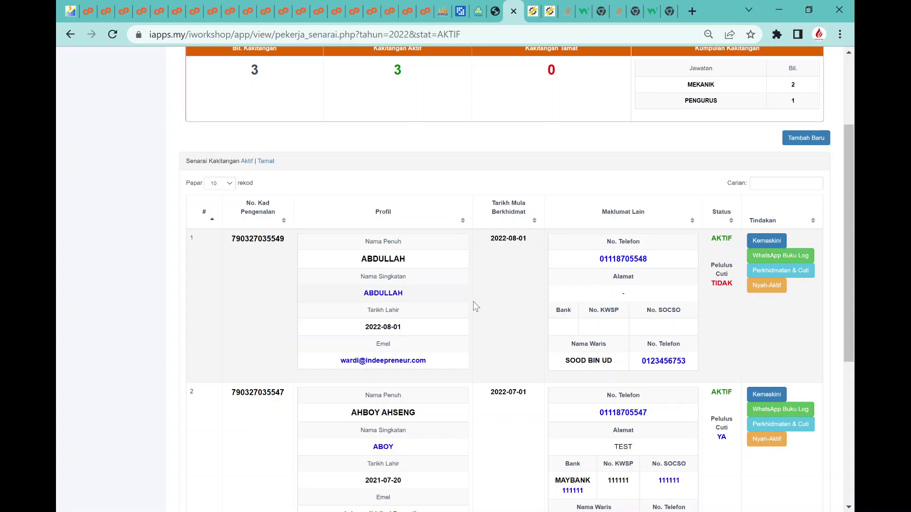
scroll(524, 271, "down", 1)
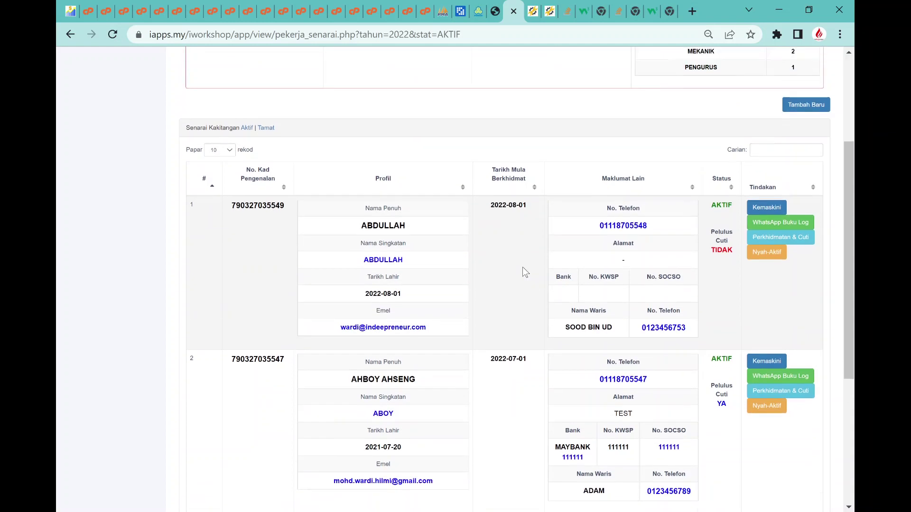
scroll(523, 267, "up", 1)
scroll(522, 267, "down", 4)
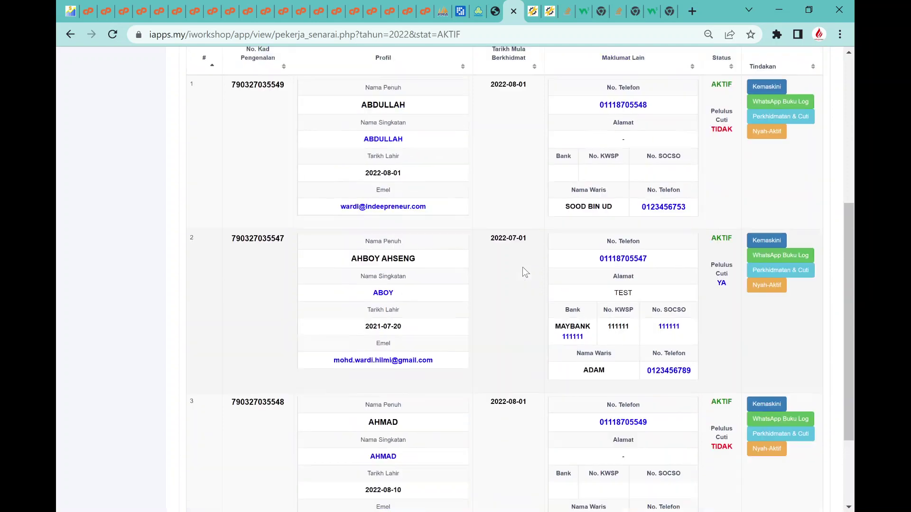
scroll(522, 266, "up", 2)
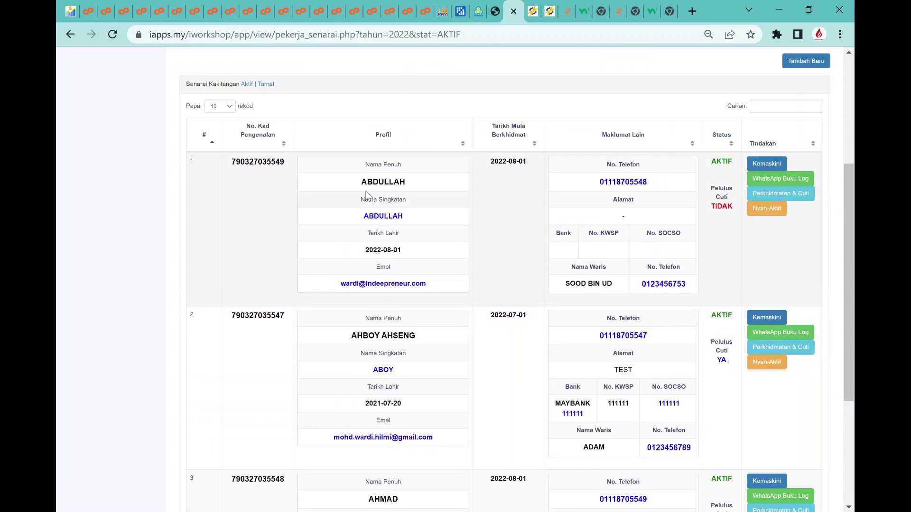
left_click(796, 184)
left_click(769, 166)
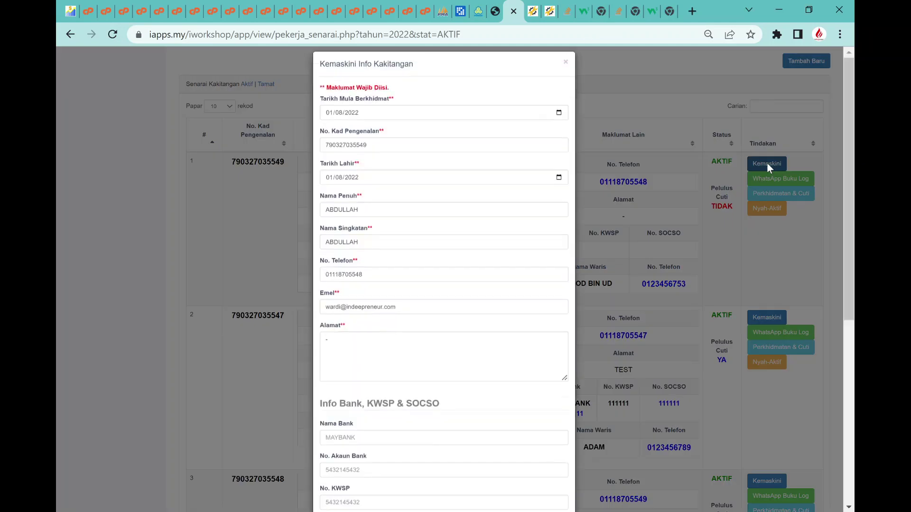
scroll(389, 271, "down", 1)
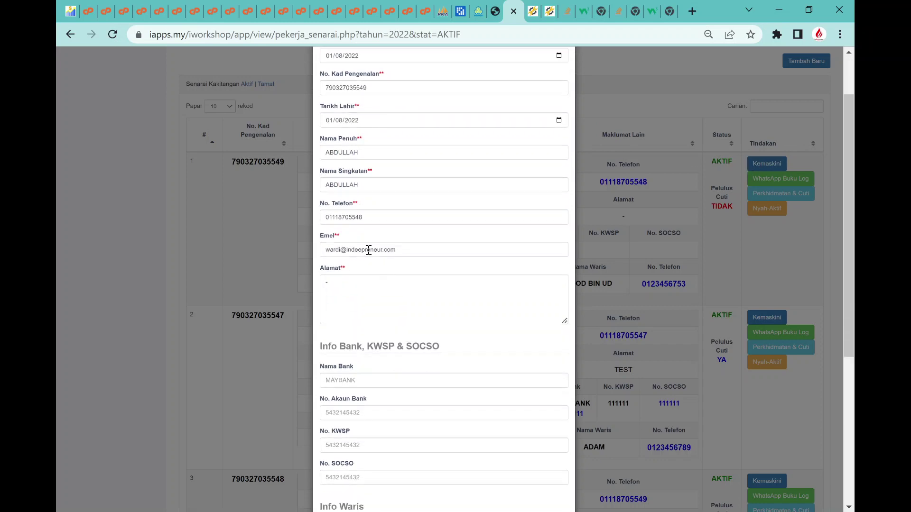
left_click(360, 216)
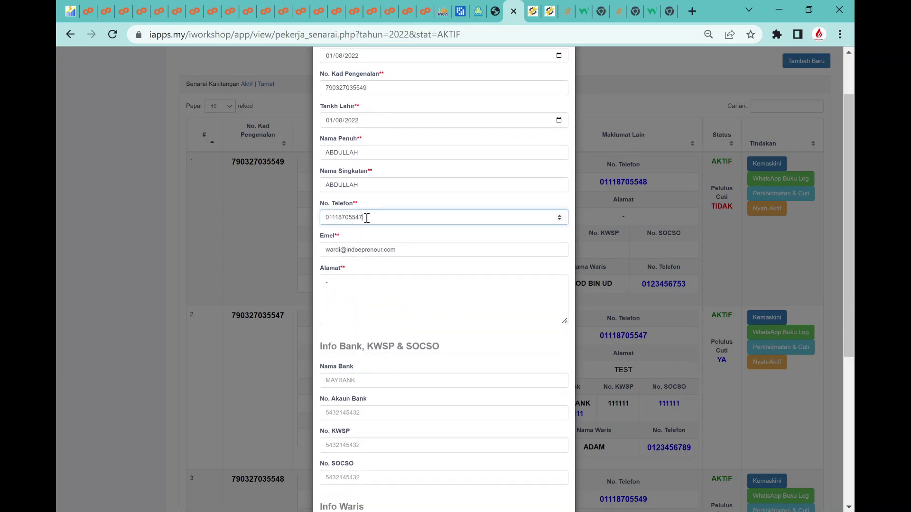
scroll(439, 261, "down", 5)
left_click(494, 481)
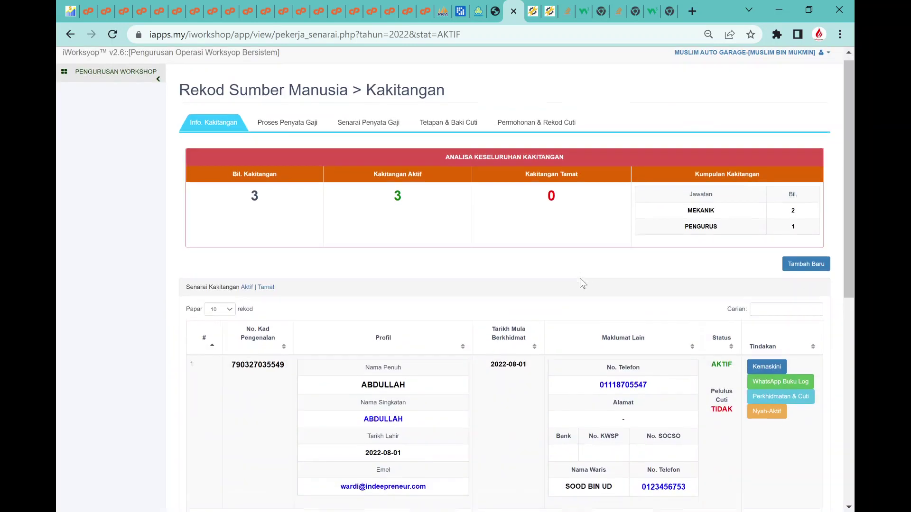
- Open the first listed employee's individual log book through WhatsApp Buku Log and reduce the browser window to phone width
scroll(400, 352, "down", 3)
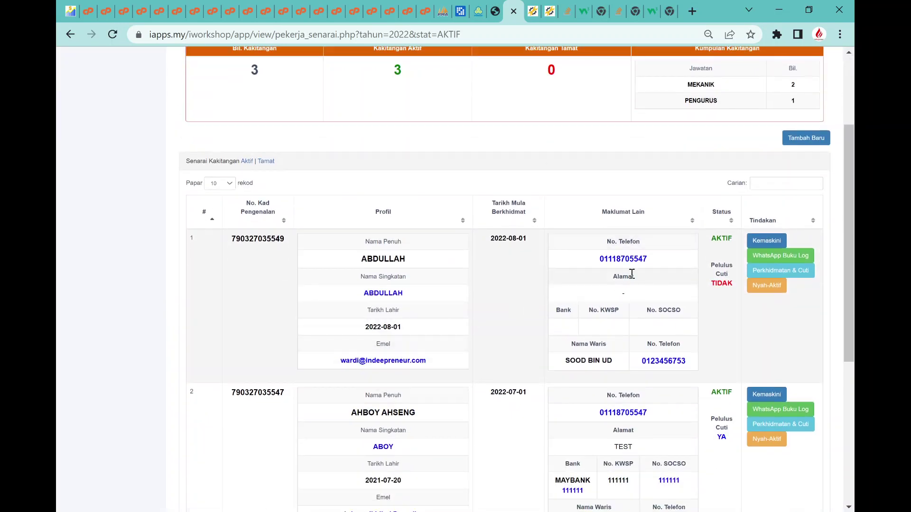
left_click(805, 258)
left_click(495, 361)
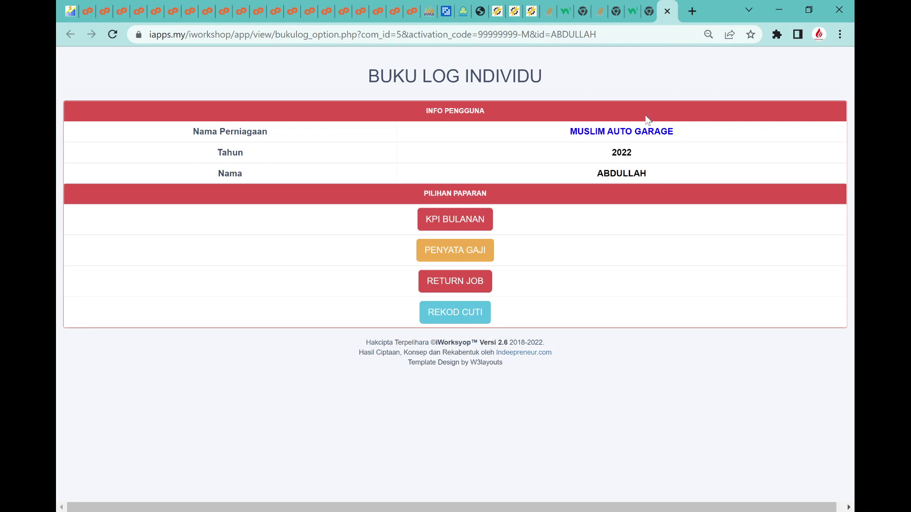
left_click(456, 511)
left_click(808, 10)
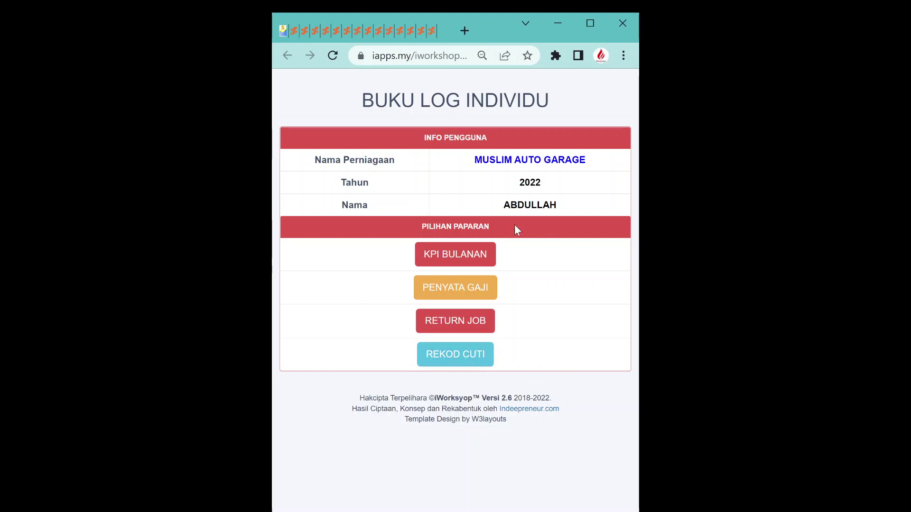
- Submit a TAHUNAN leave application from Rekod Cuti for 18/08/2022 to 18/08/2022, 1 day, with the note BALIK KAMPUNG
left_click(456, 355)
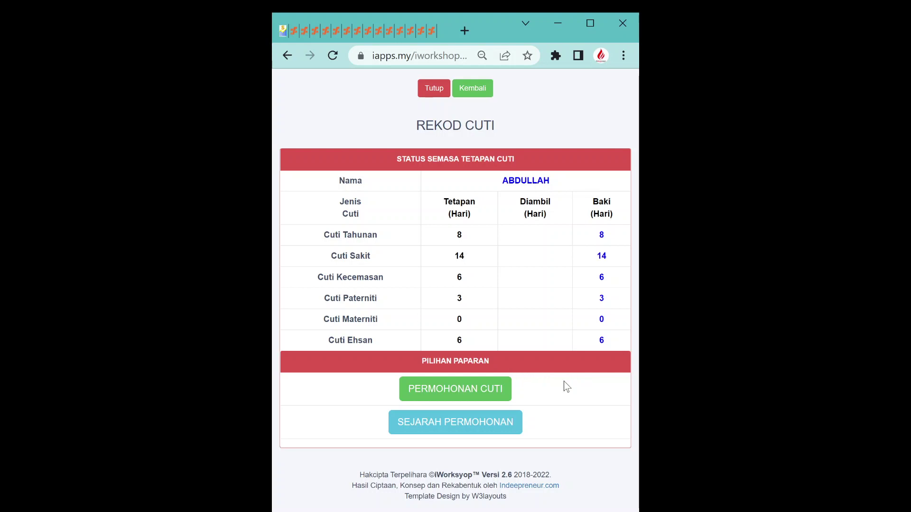
left_click(456, 392)
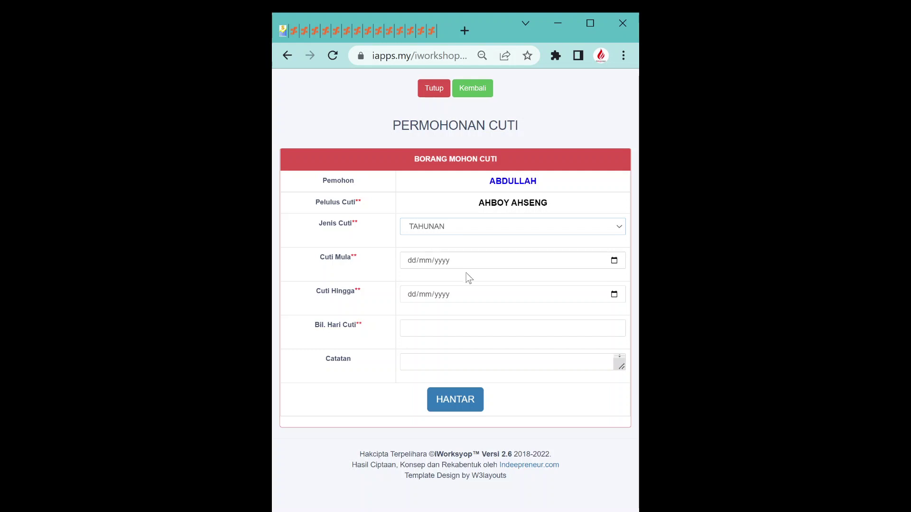
left_click(613, 262)
left_click(477, 349)
left_click(474, 382)
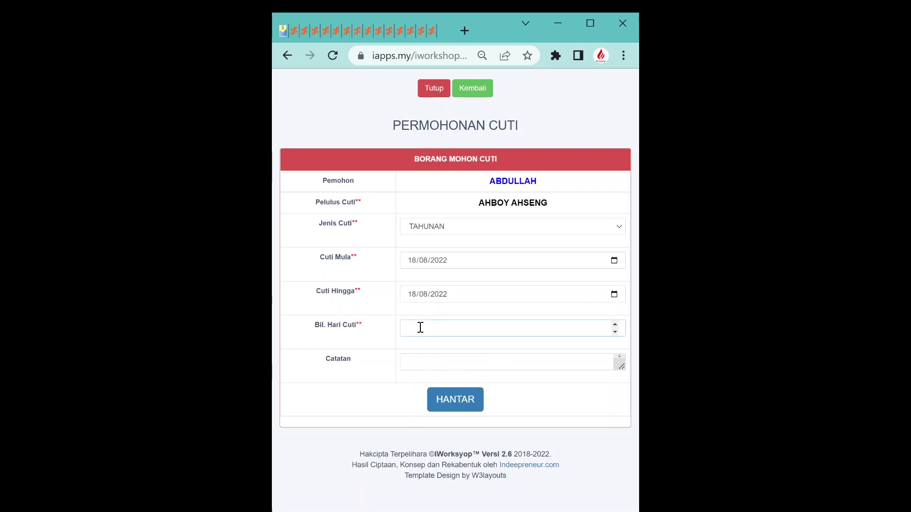
type("1")
left_click(447, 363)
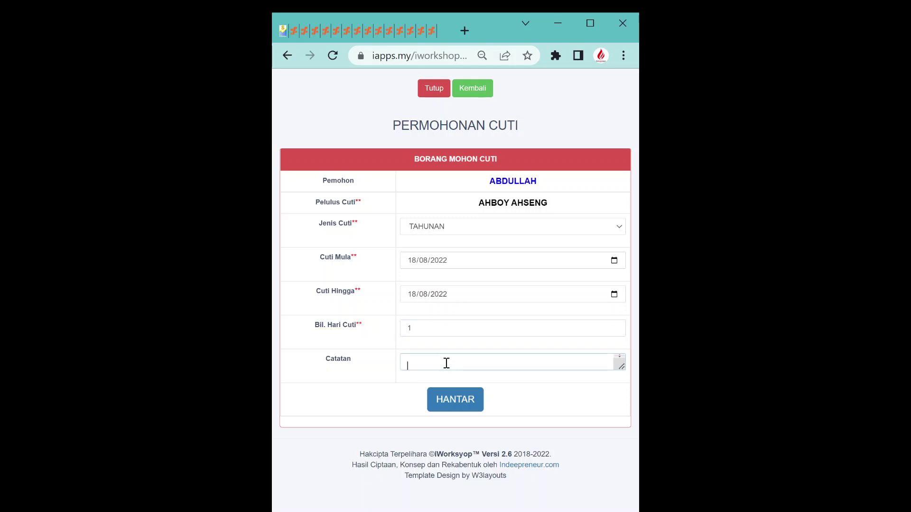
type("BALIK KAMPUNG")
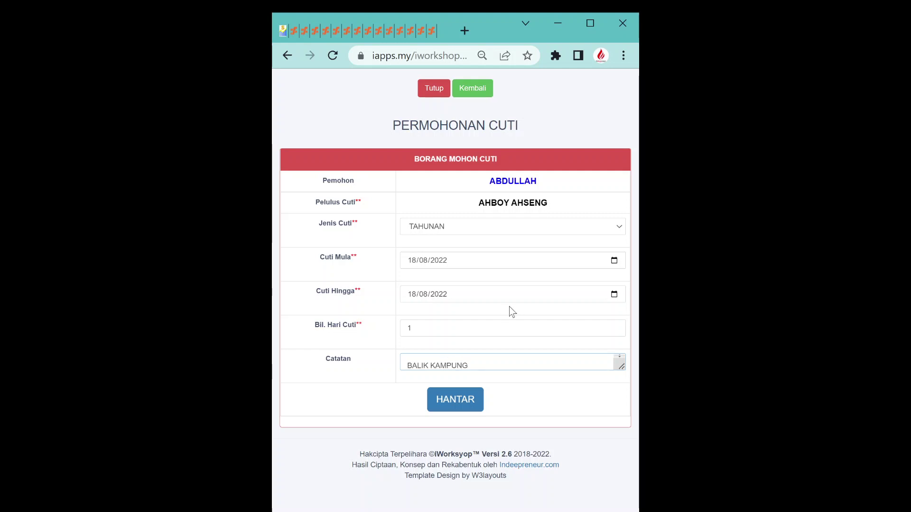
left_click(456, 407)
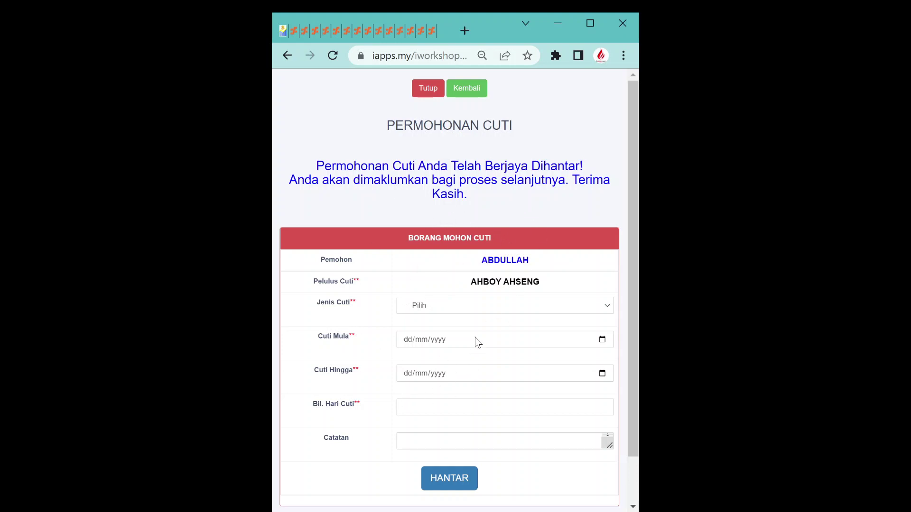
- Go back to Rekod Cuti and review the submitted application's details and status in Sejarah Permohonan
scroll(475, 236, "down", 2)
scroll(474, 236, "up", 2)
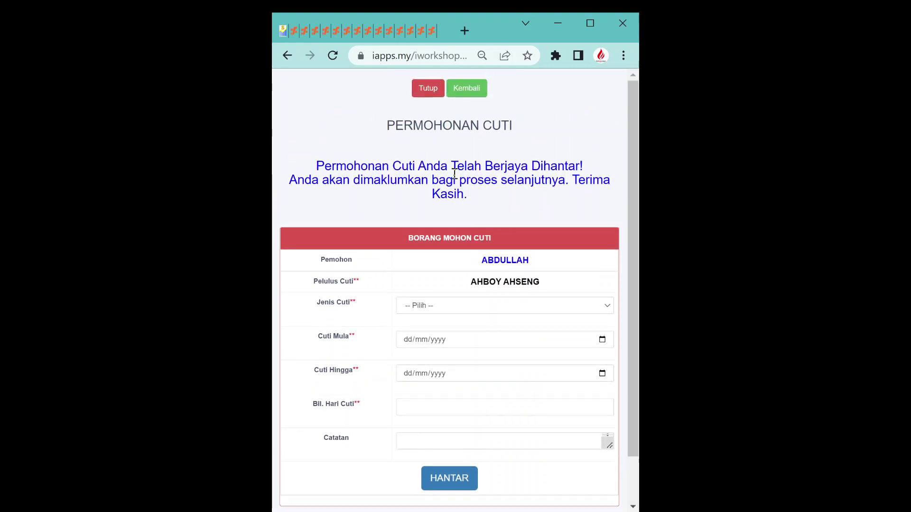
left_click(467, 90)
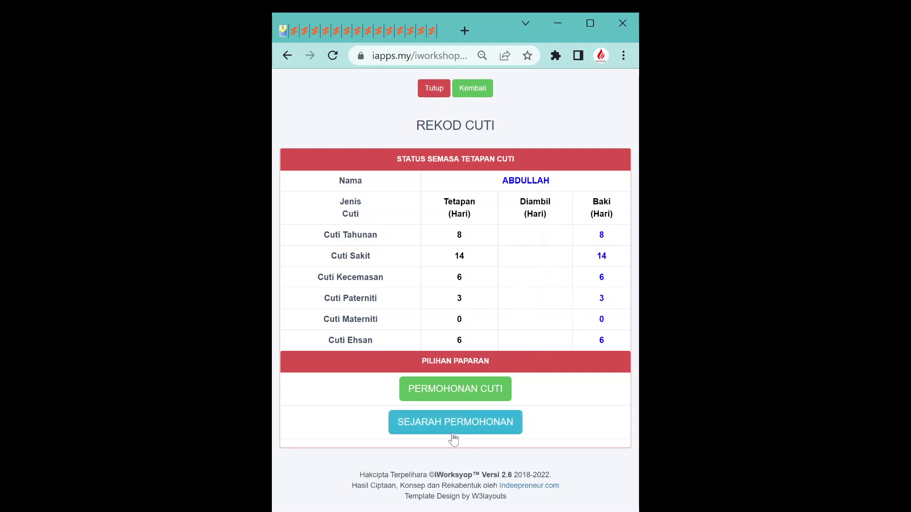
left_click(441, 427)
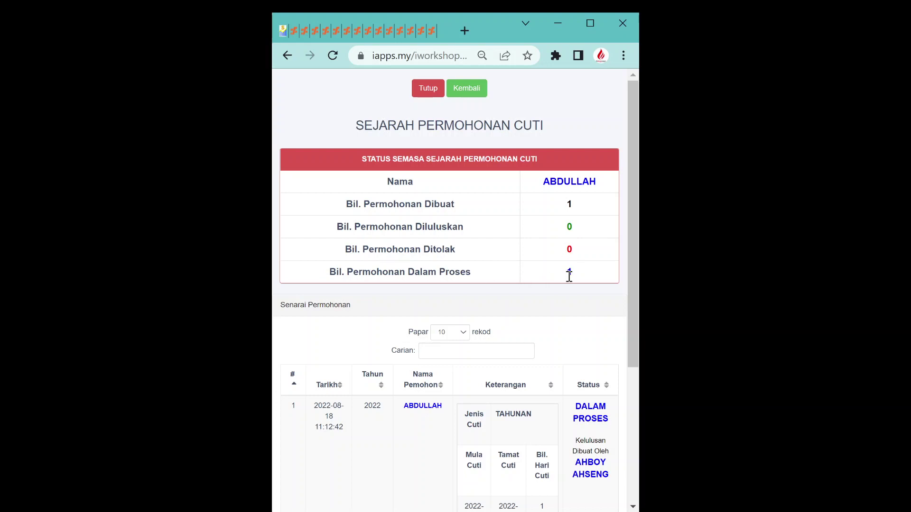
scroll(533, 347, "down", 3)
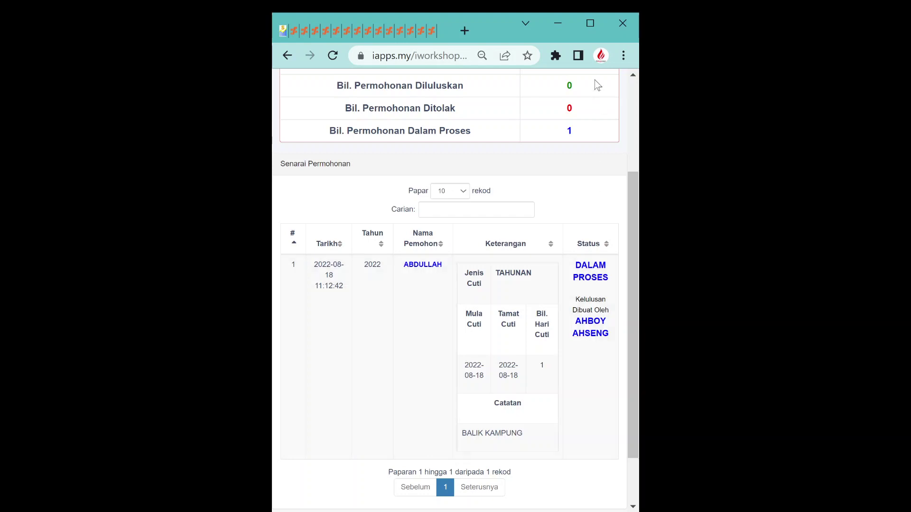
- Open the leave history page's address in a new tab with its id changed to the leave approver's short name
left_click(586, 26)
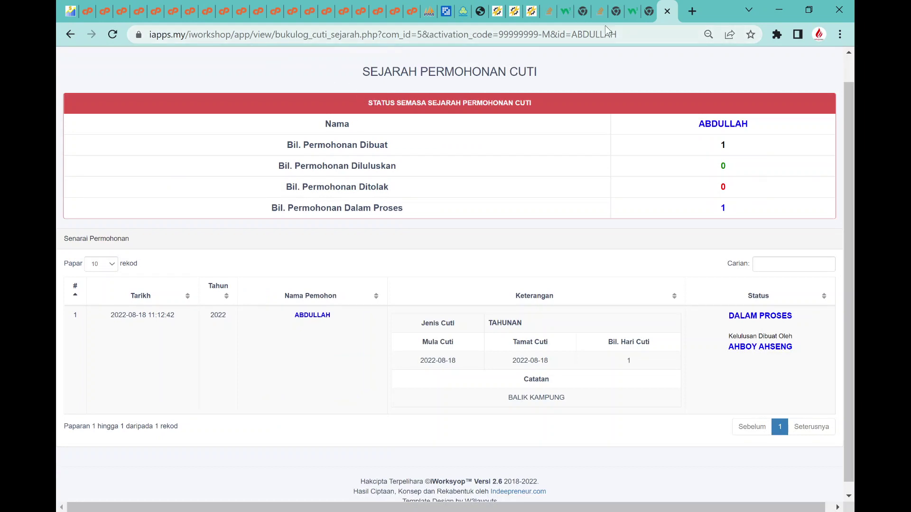
left_click(405, 36)
key("ctrl+c")
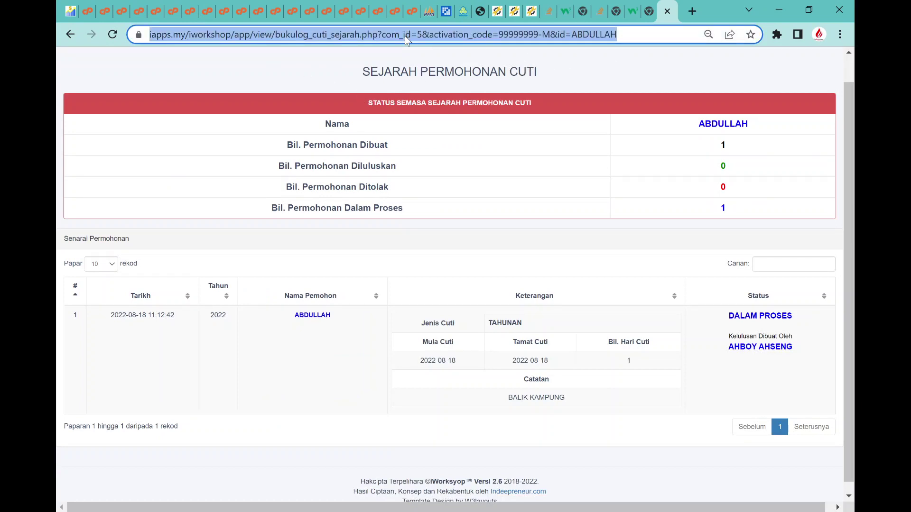
key("ctrl+t")
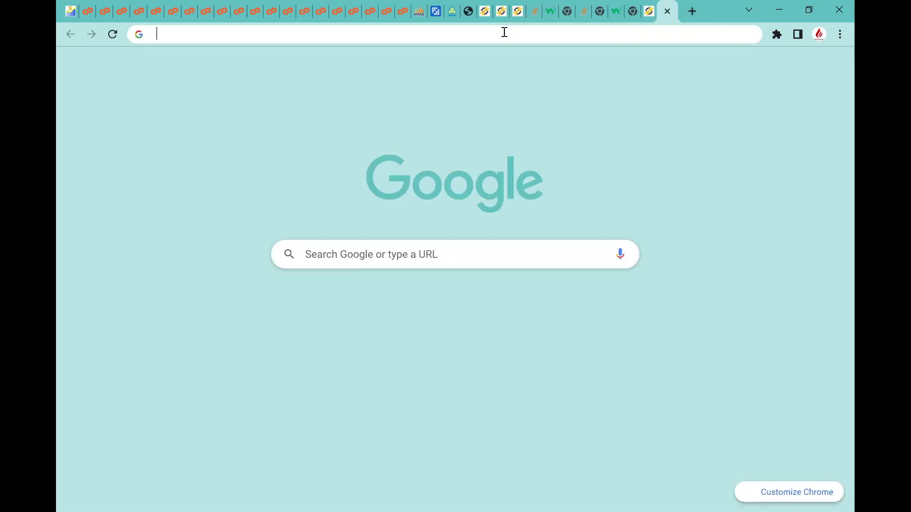
left_click(504, 32)
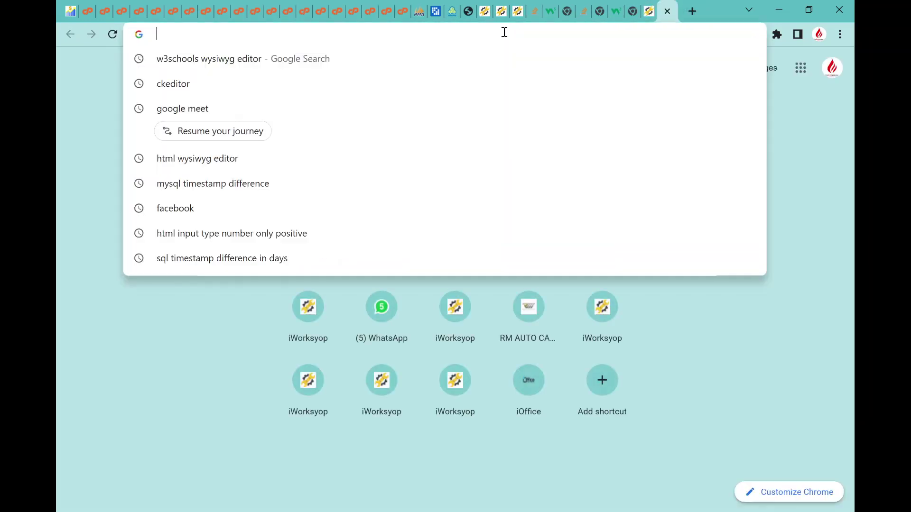
key("ctrl+v")
key("BackSpace")
key("BackSpace")
key("BackSpace")
key("BackSpace")
key("BackSpace")
key("BackSpace")
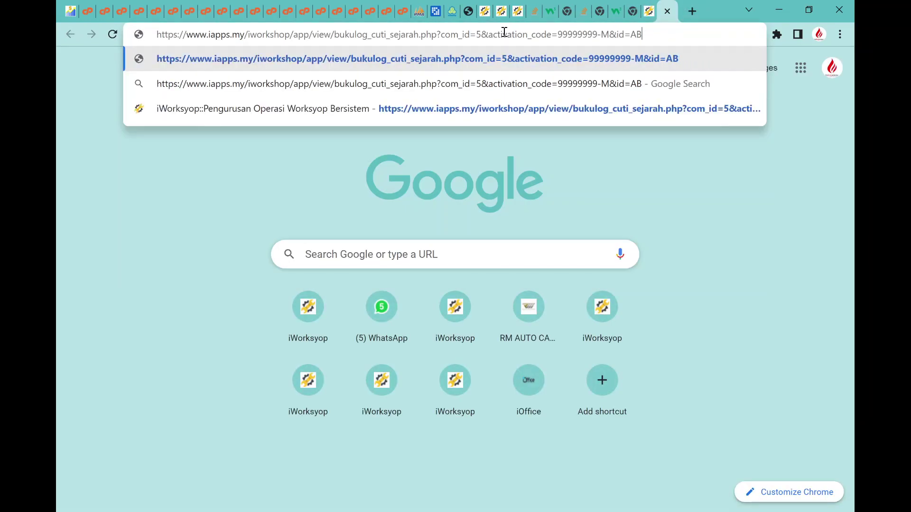
type("OY")
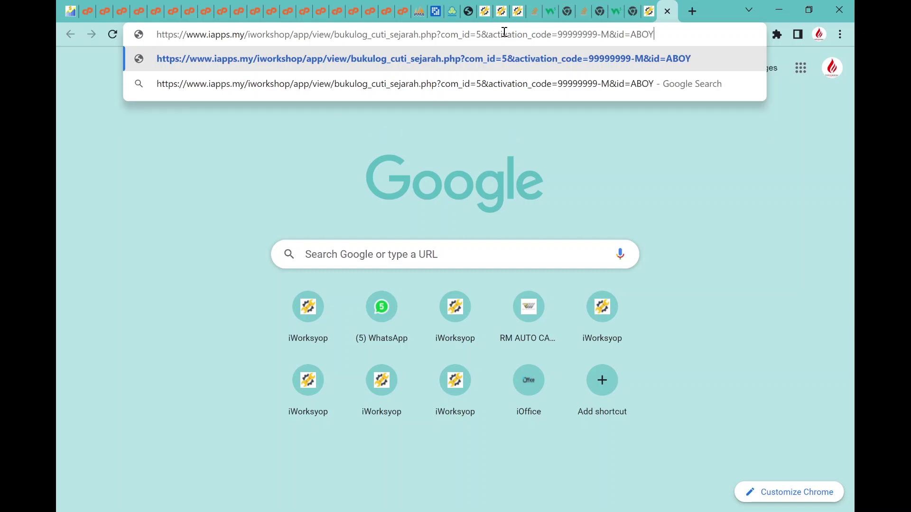
key("Return")
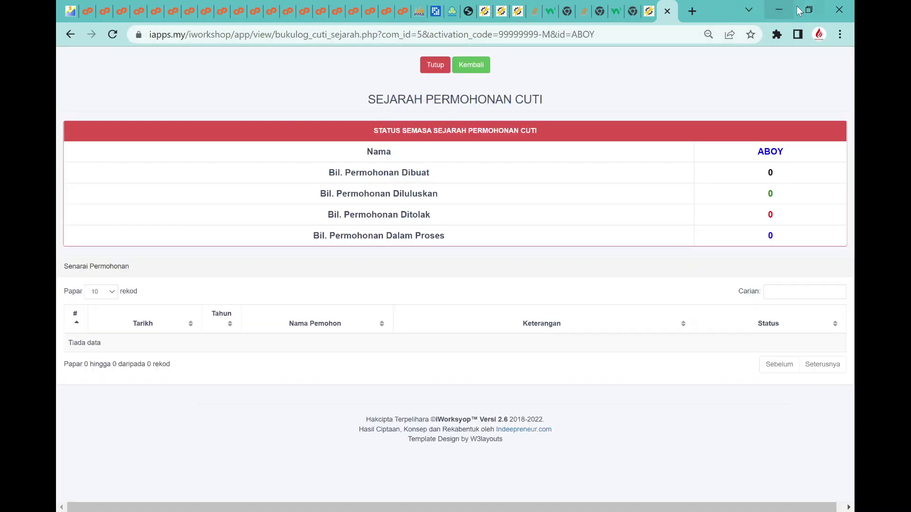
- Reduce the window to phone width and open Kelulusan Cuti from Rekod Cuti in the approver's log book
left_click(809, 10)
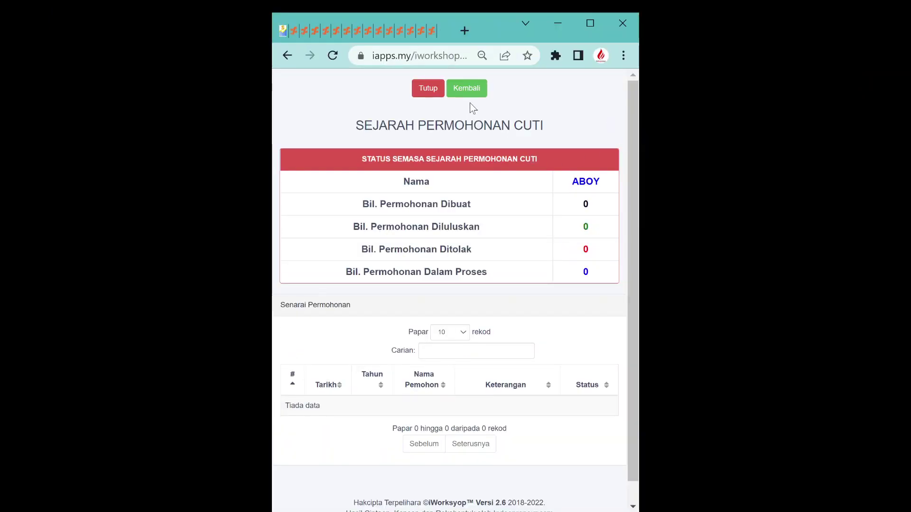
left_click(471, 88)
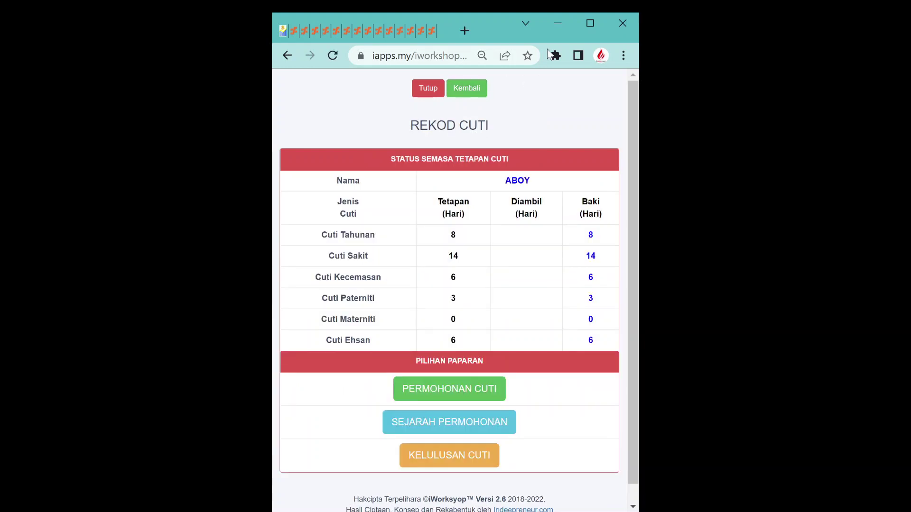
left_click(464, 92)
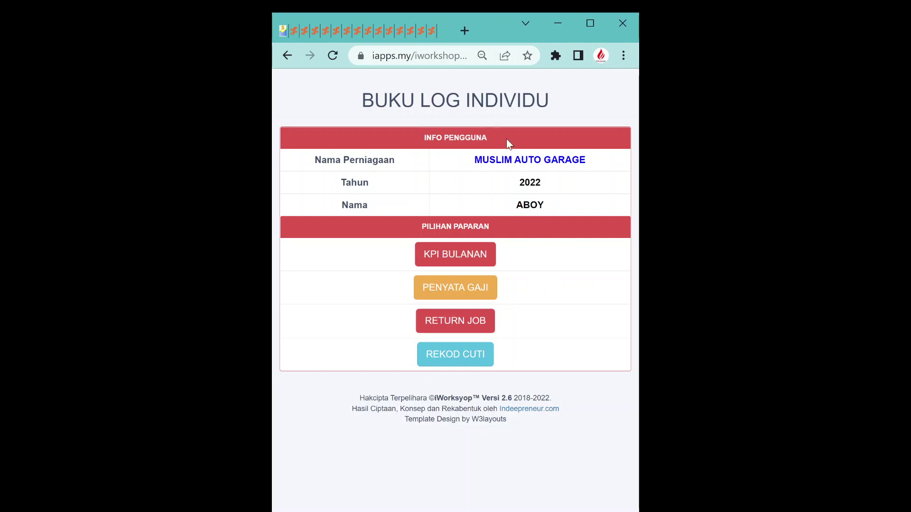
left_click(457, 364)
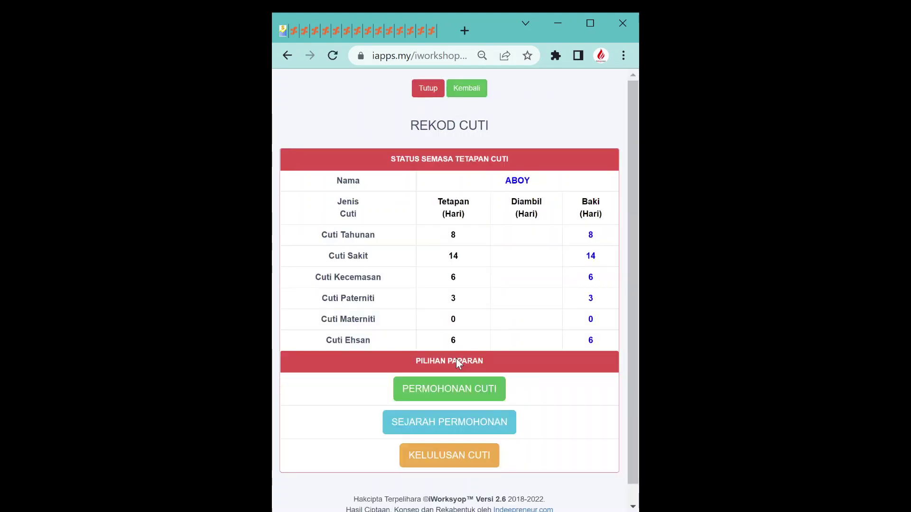
scroll(486, 286, "down", 2)
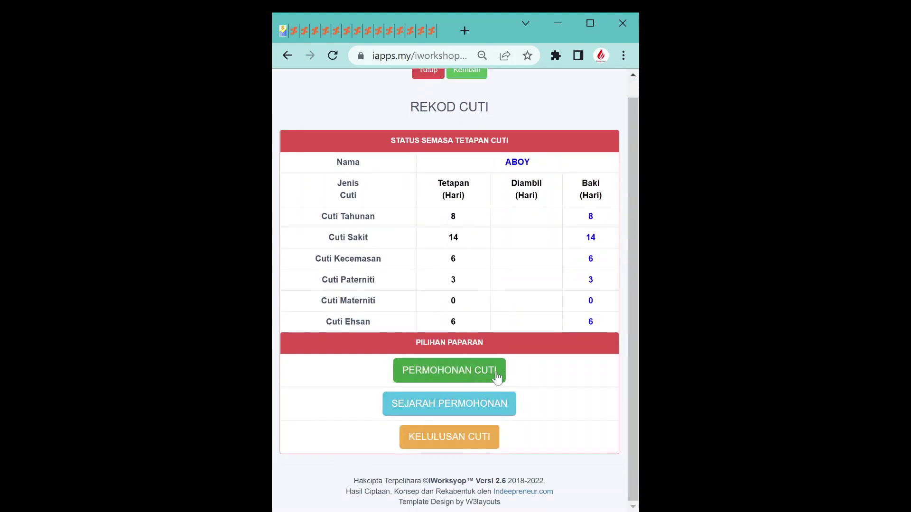
scroll(434, 191, "up", 1)
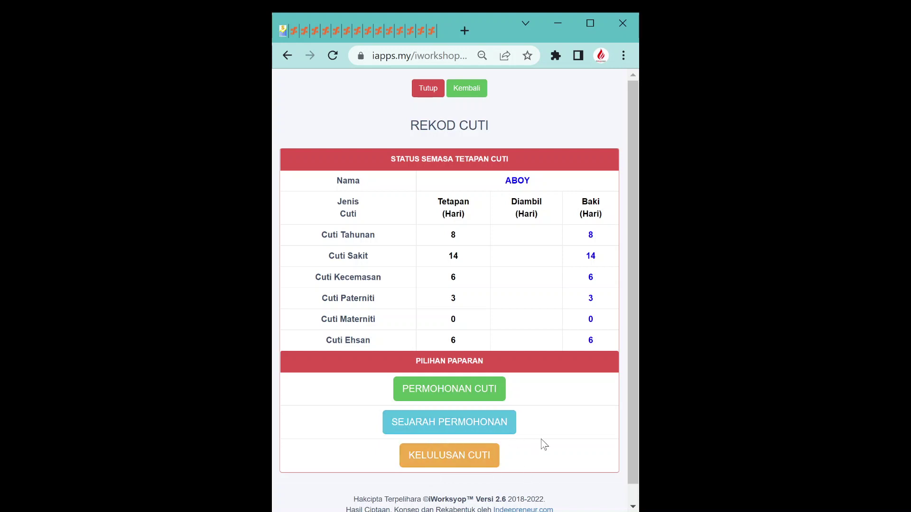
left_click(446, 463)
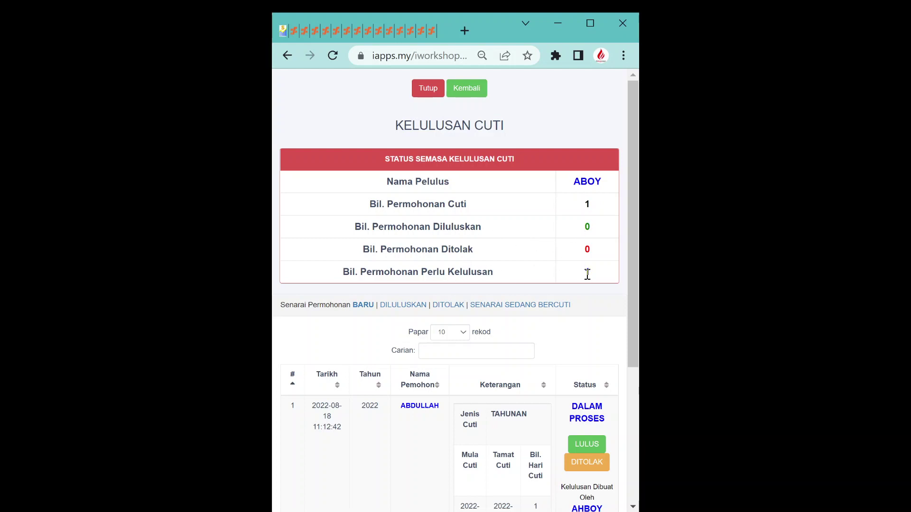
- Review the new TAHUNAN leave application for 2022-08-18 in Kelulusan Cuti and approve it
scroll(534, 276, "down", 1)
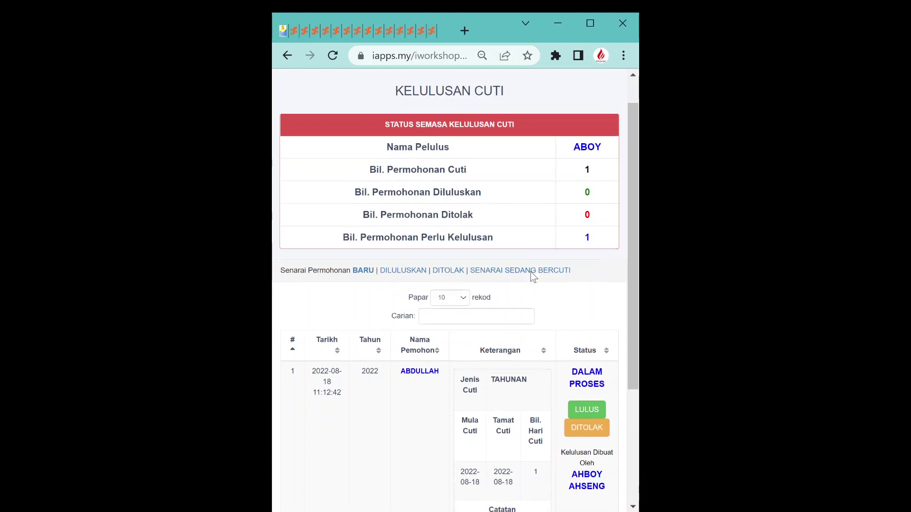
scroll(533, 277, "down", 5)
scroll(530, 275, "up", 4)
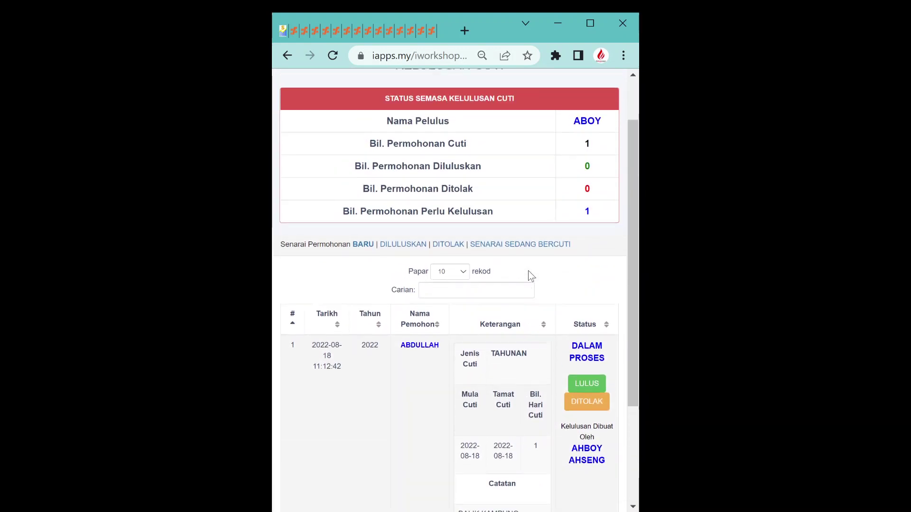
scroll(528, 270, "up", 2)
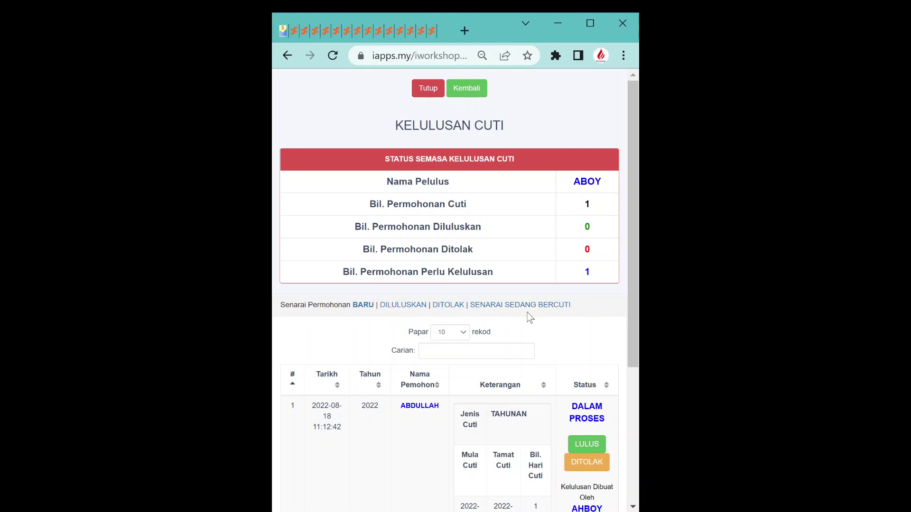
scroll(526, 318, "down", 3)
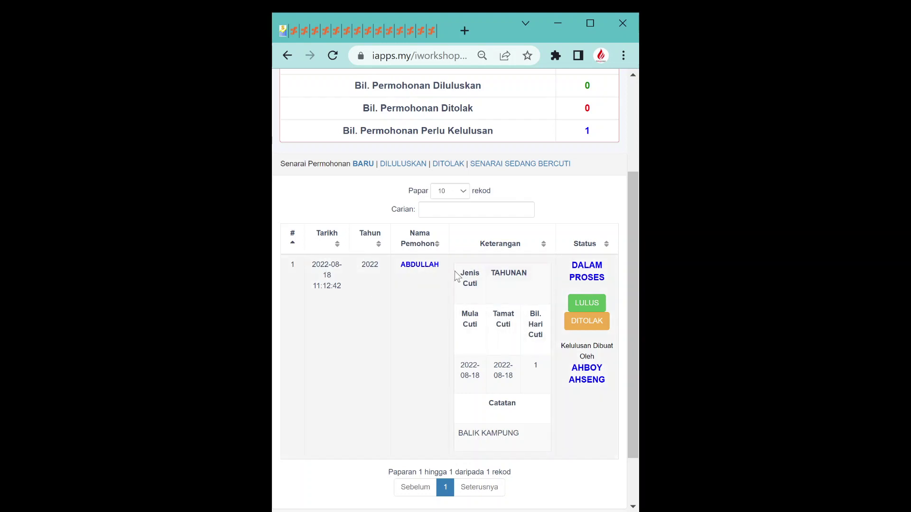
scroll(472, 349, "down", 2)
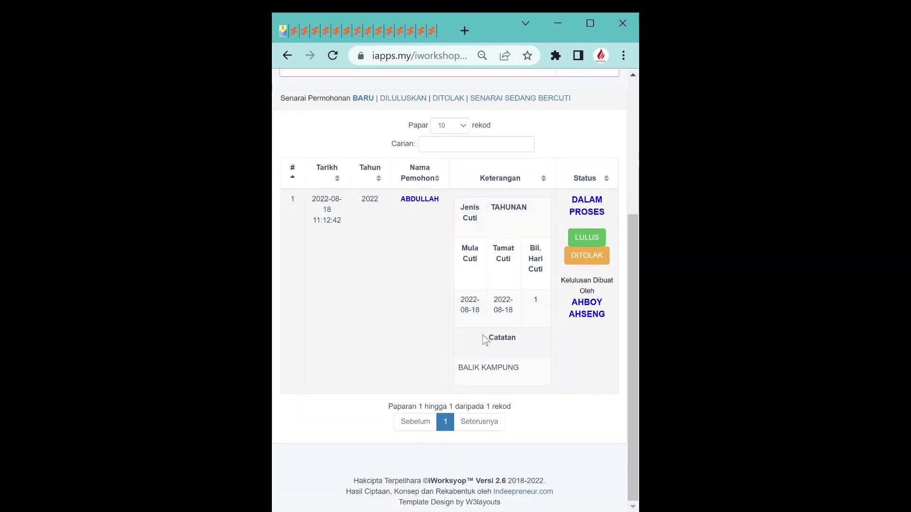
scroll(489, 247, "up", 2)
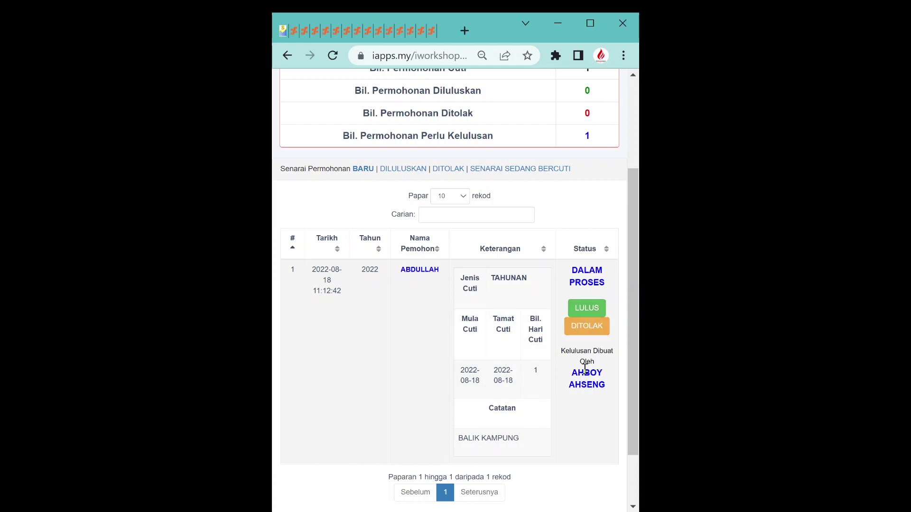
left_click(592, 315)
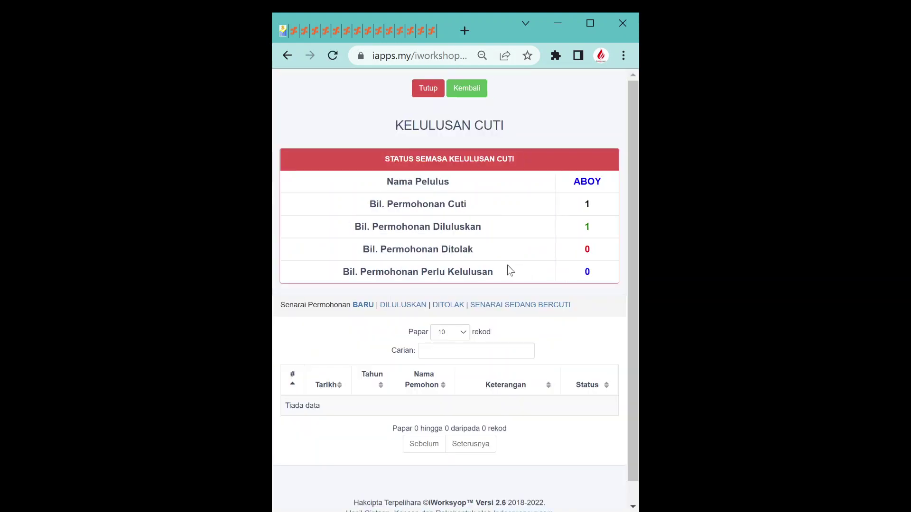
- Check the approver's updated leave totals and the DILULUSKAN, DITOLAK and SENARAI SEDANG BERCUTI application lists
scroll(521, 332, "down", 1)
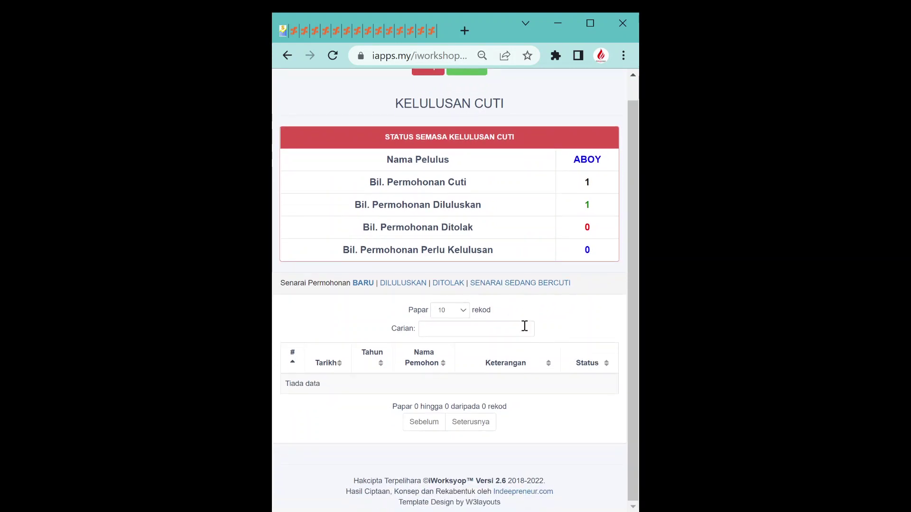
scroll(510, 213, "up", 1)
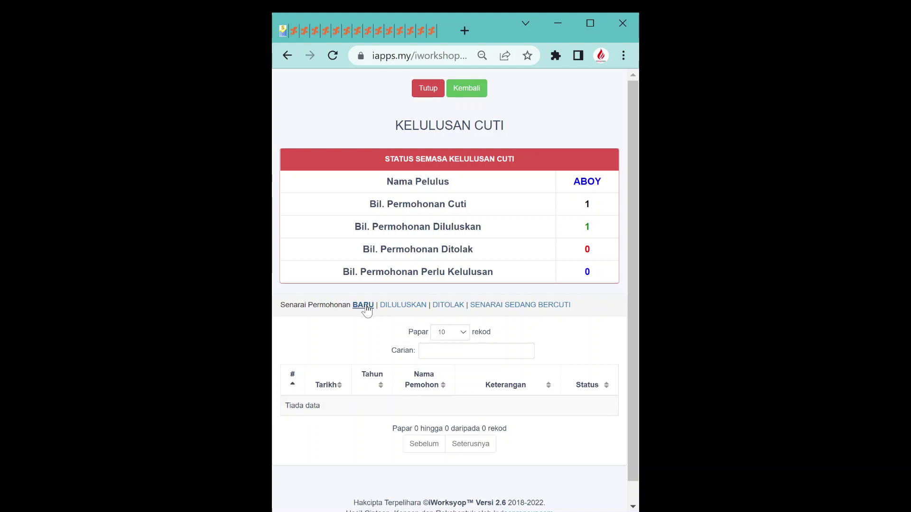
left_click(400, 310)
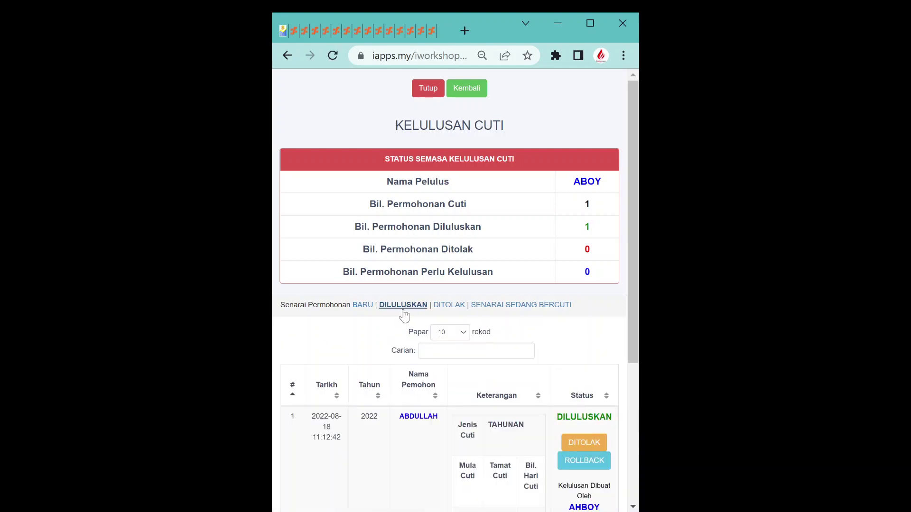
scroll(454, 355, "down", 3)
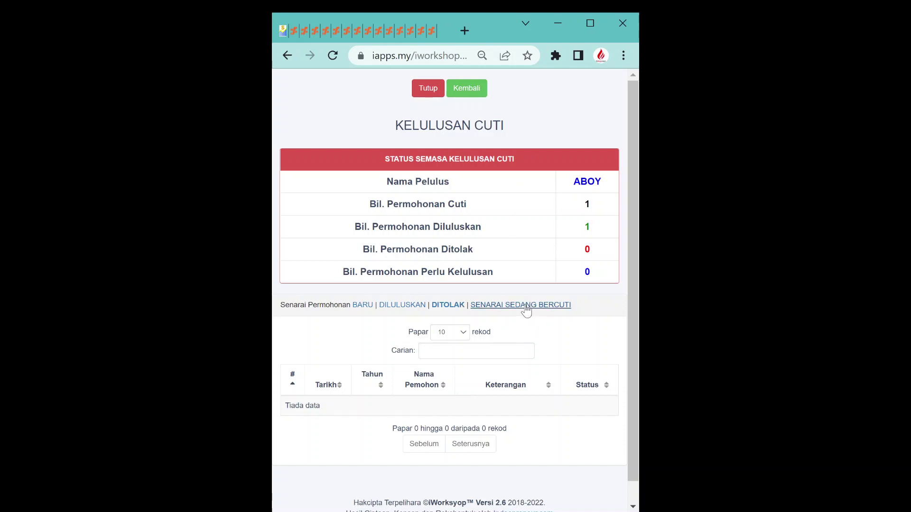
scroll(522, 328, "down", 4)
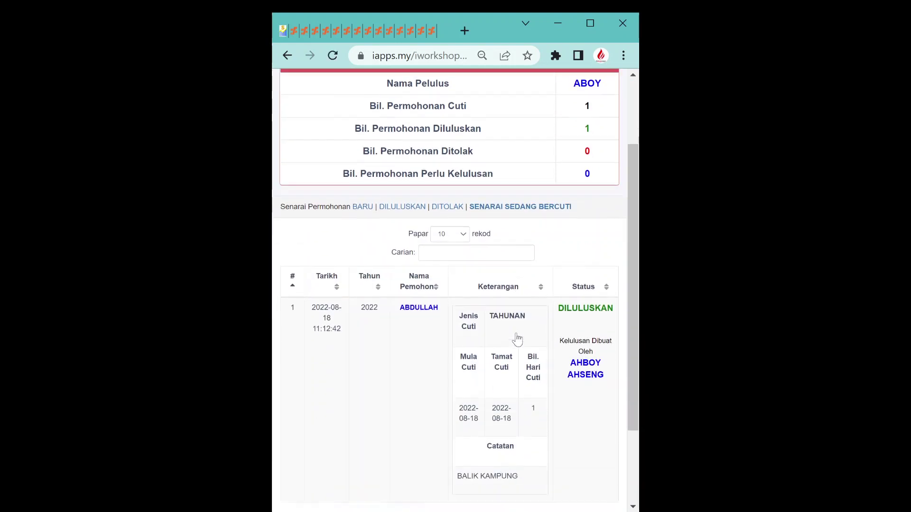
scroll(517, 339, "up", 4)
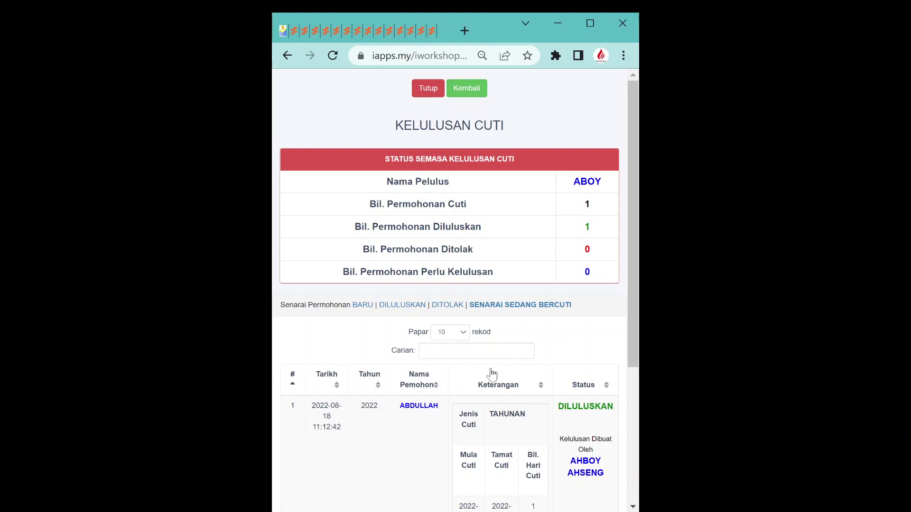
- Return to the employee's log book tab at phone width and reopen Rekod Cuti to check the leave balances
left_click(590, 23)
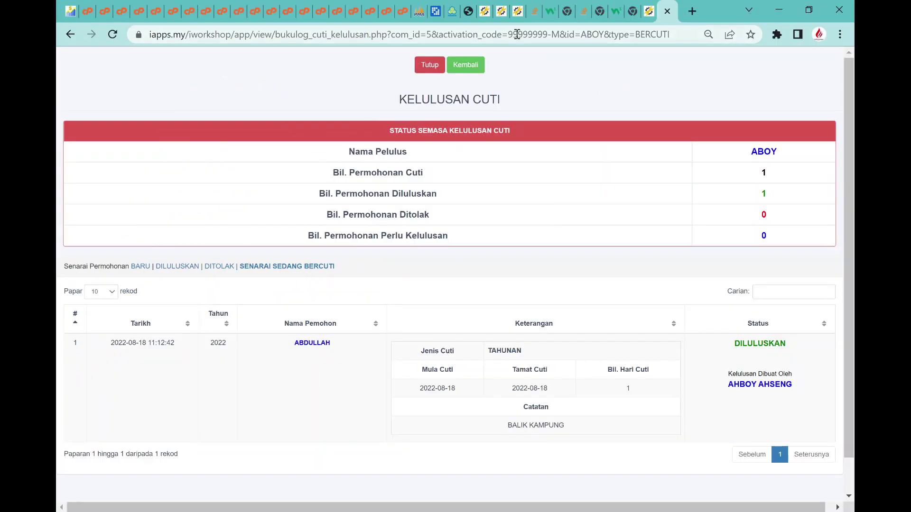
left_click(649, 11)
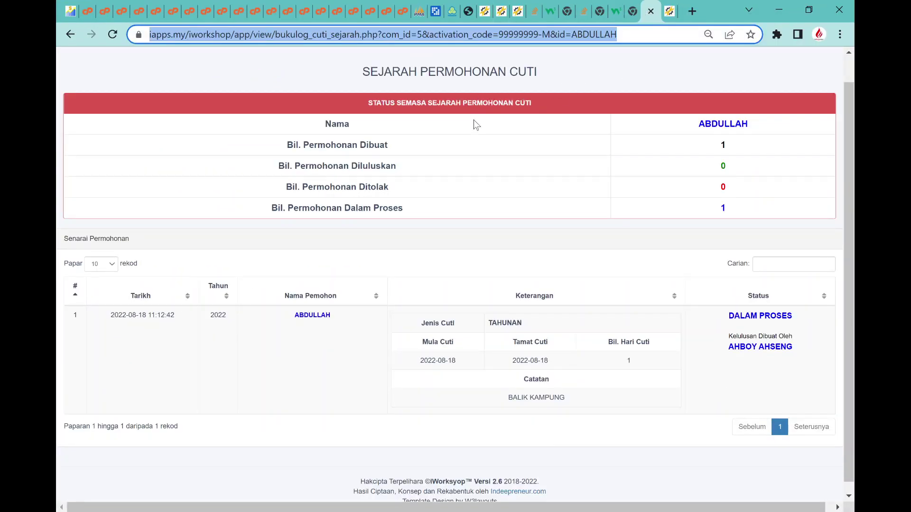
scroll(520, 152, "up", 1)
left_click(480, 68)
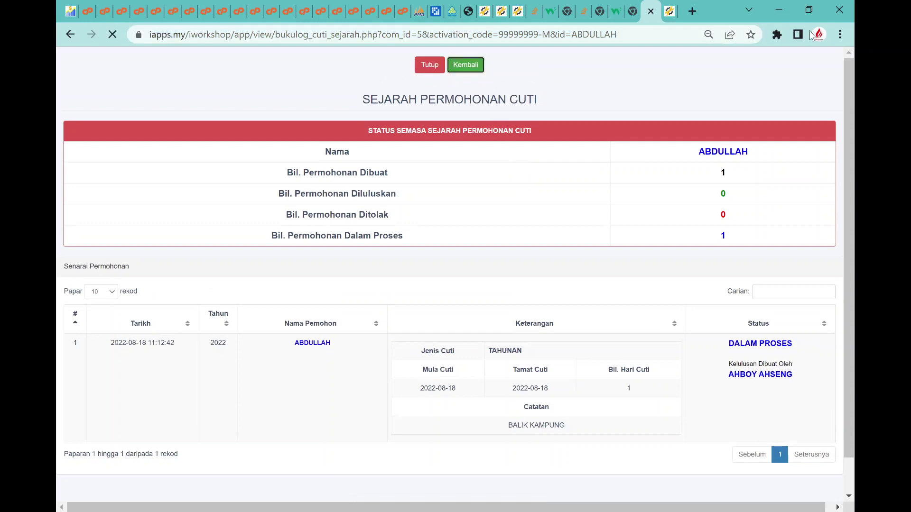
left_click(811, 13)
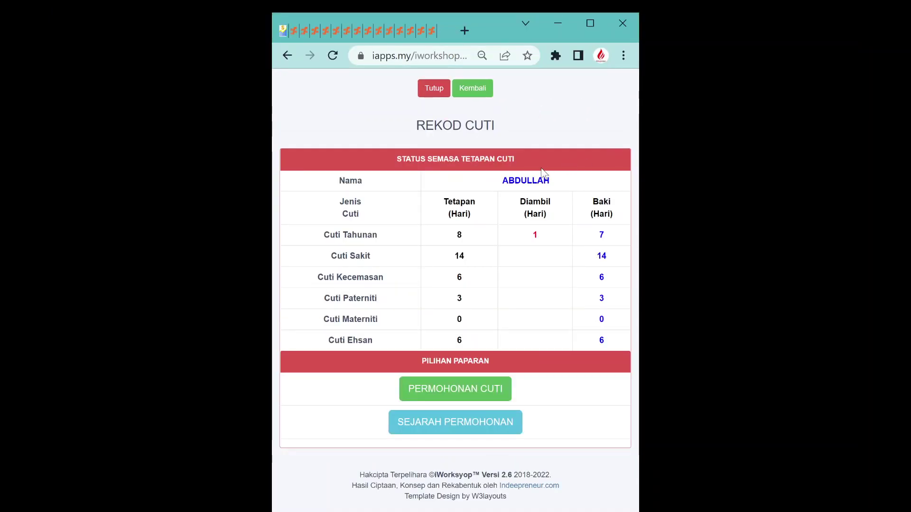
left_click(483, 90)
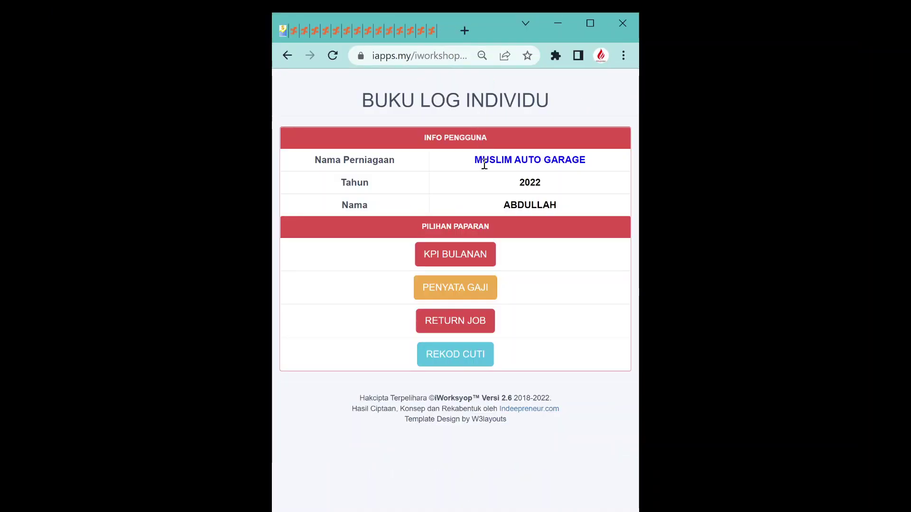
left_click(453, 364)
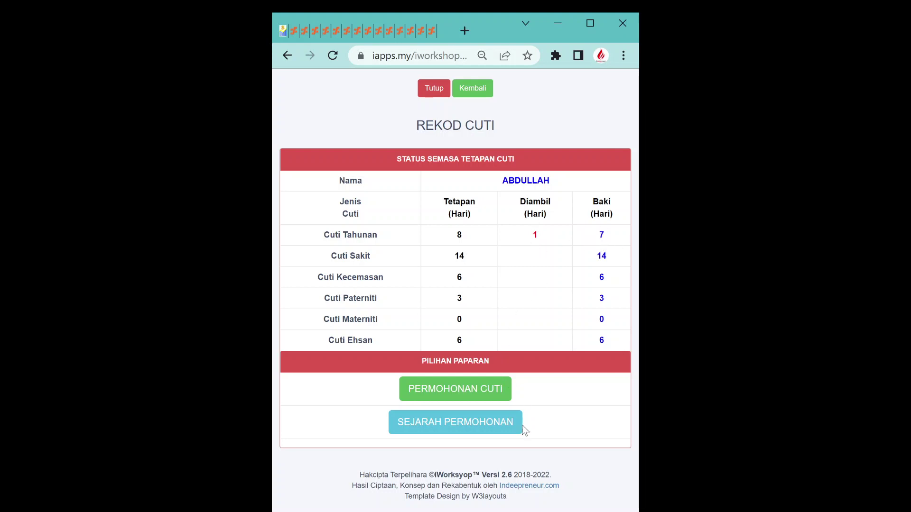
- Open the employee's Sejarah Permohonan and review the leave application's totals, details and approval status
left_click(470, 430)
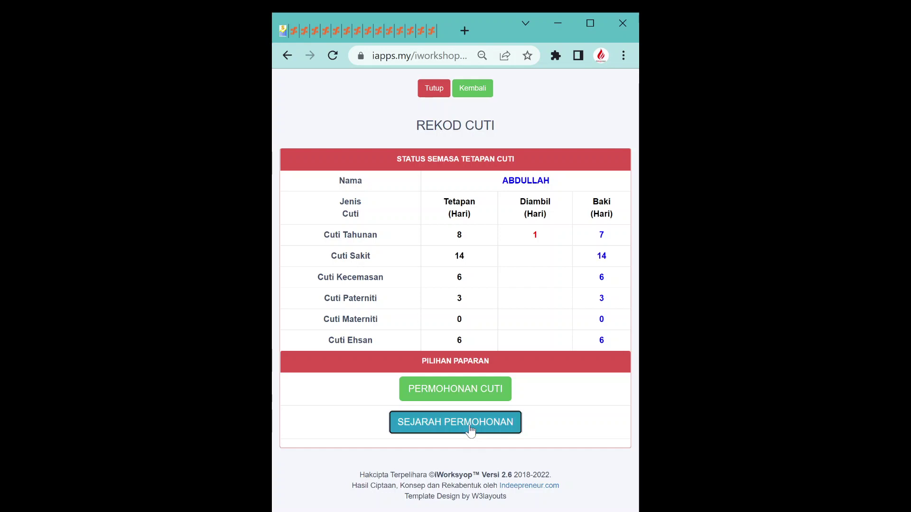
scroll(493, 314, "down", 3)
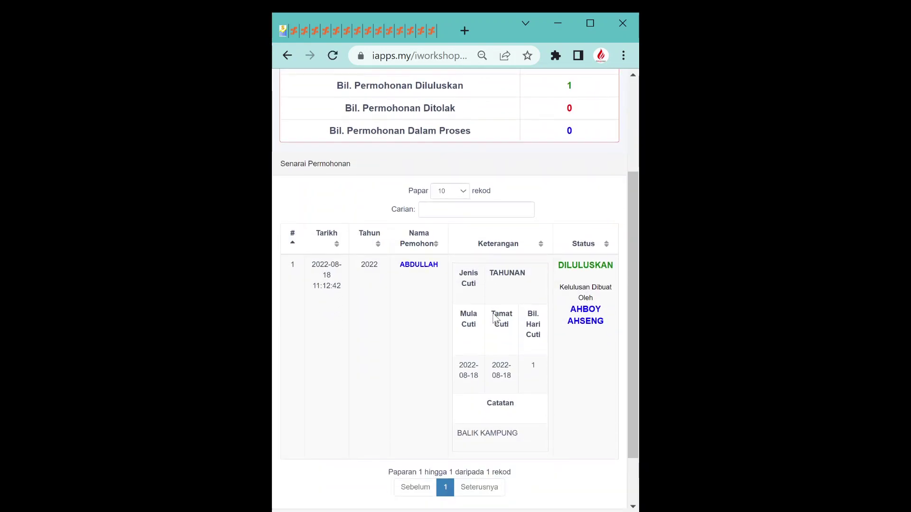
scroll(461, 315, "up", 3)
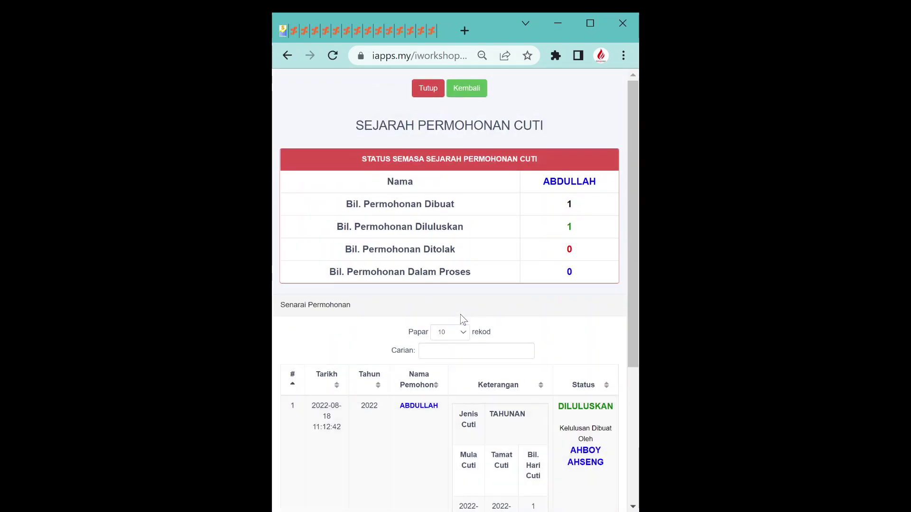
scroll(491, 251, "down", 4)
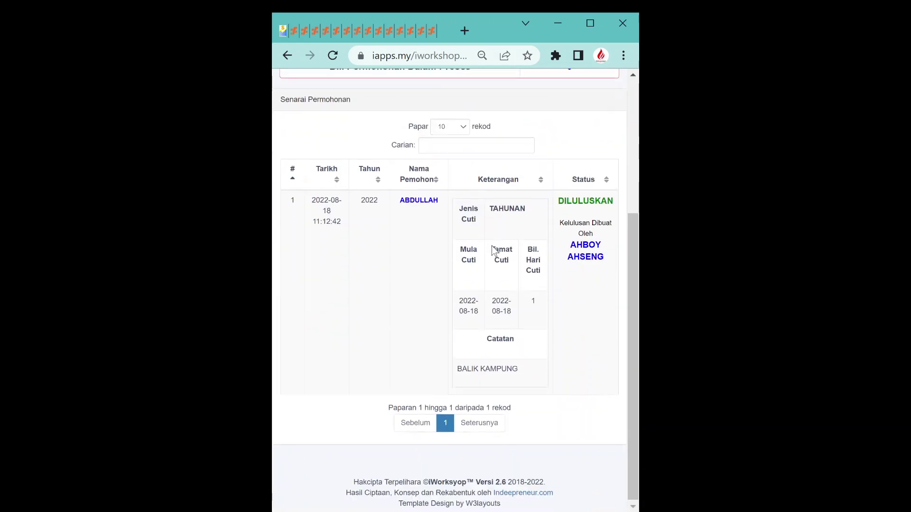
scroll(491, 253, "up", 4)
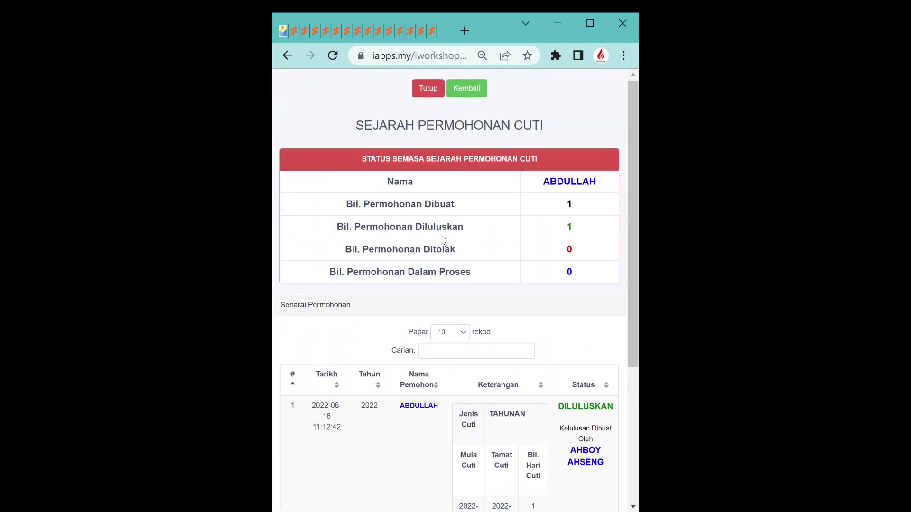
scroll(517, 344, "down", 2)
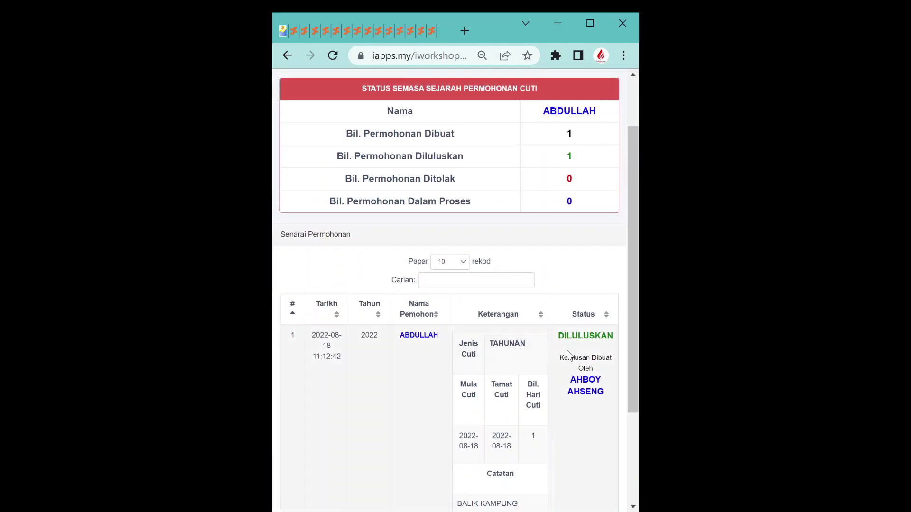
scroll(485, 368, "down", 3)
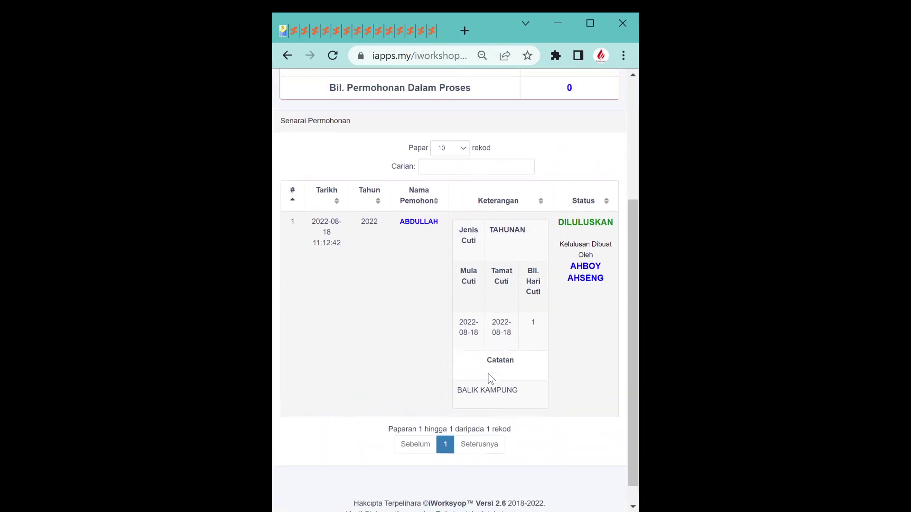
scroll(488, 378, "up", 5)
- Maximize the window, switch to the Rekod Sumber Manusia > Kakitangan page and look over the active staff list
left_click(590, 24)
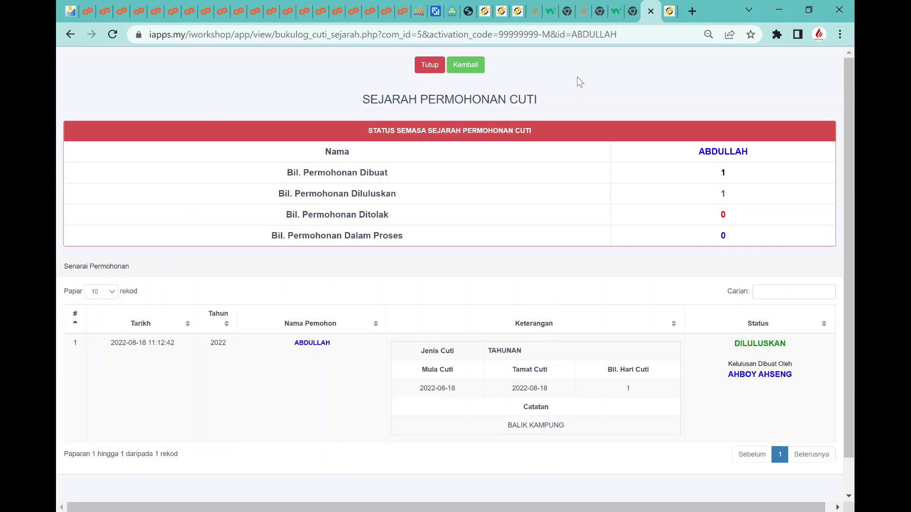
left_click(485, 14)
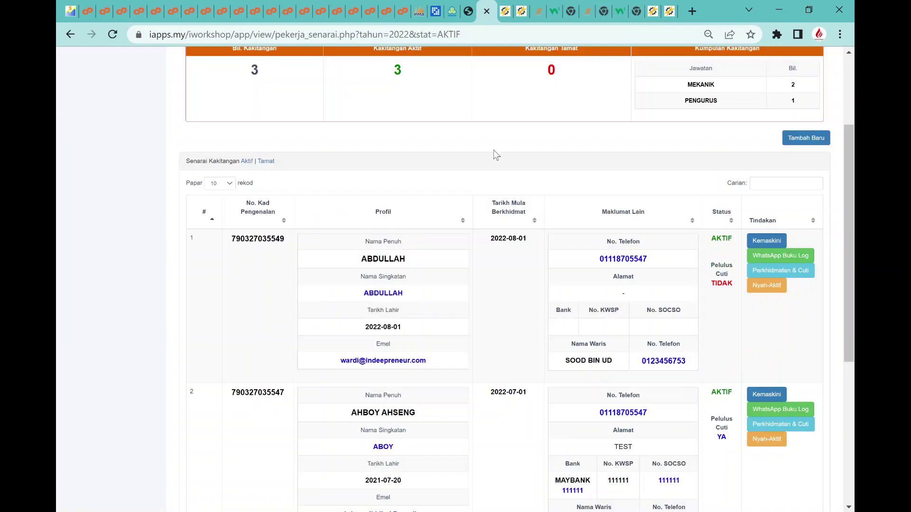
scroll(505, 200, "up", 3)
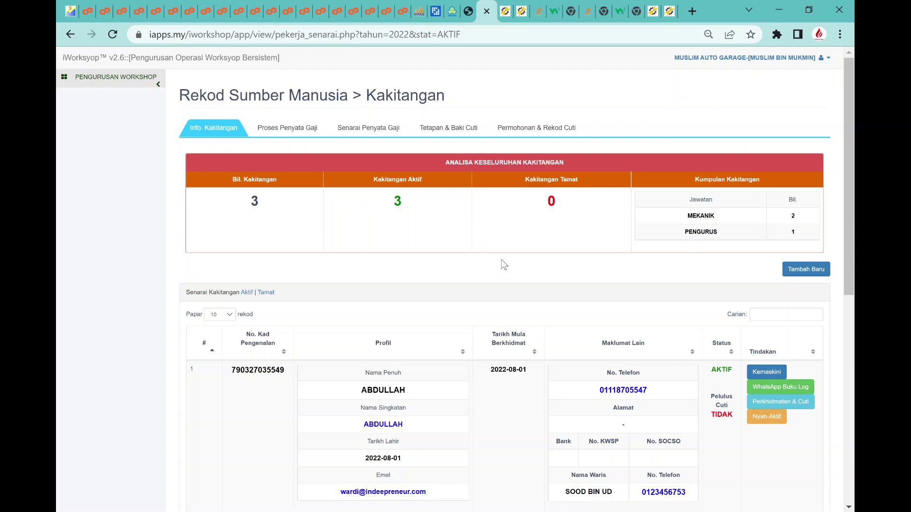
scroll(565, 349, "down", 3)
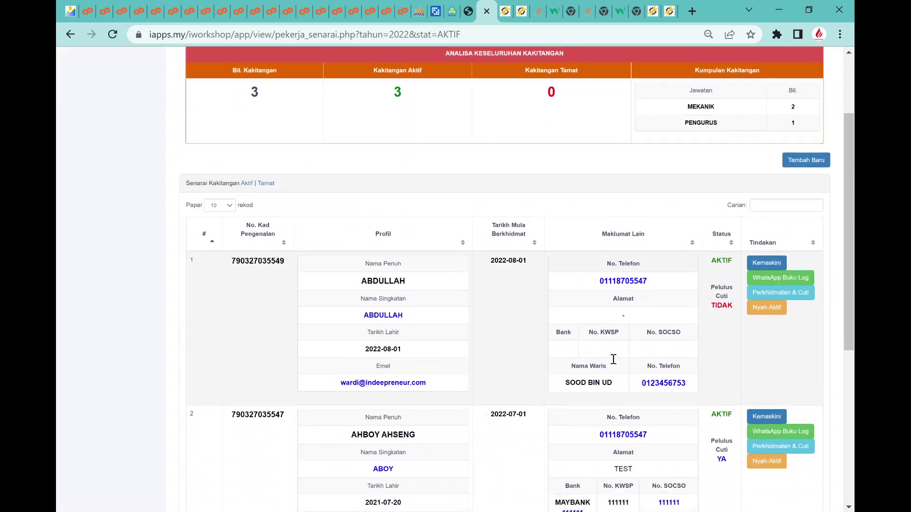
scroll(616, 313, "up", 3)
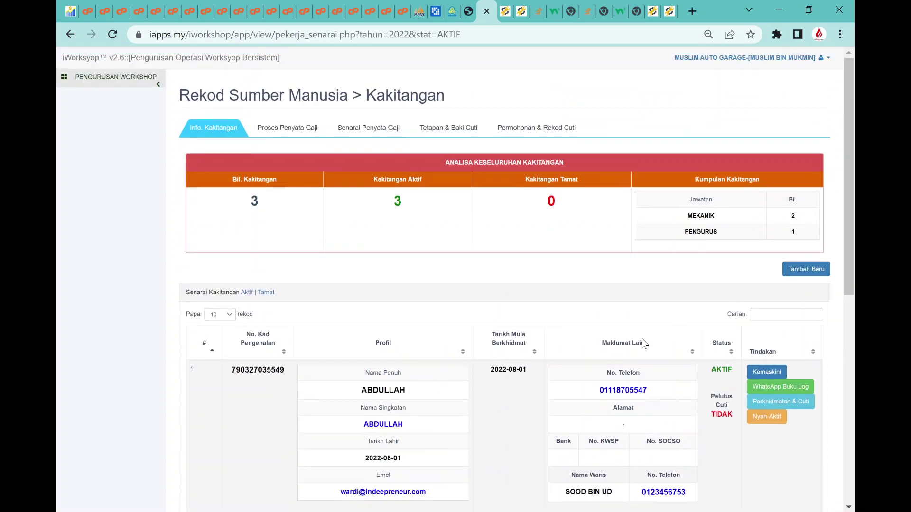